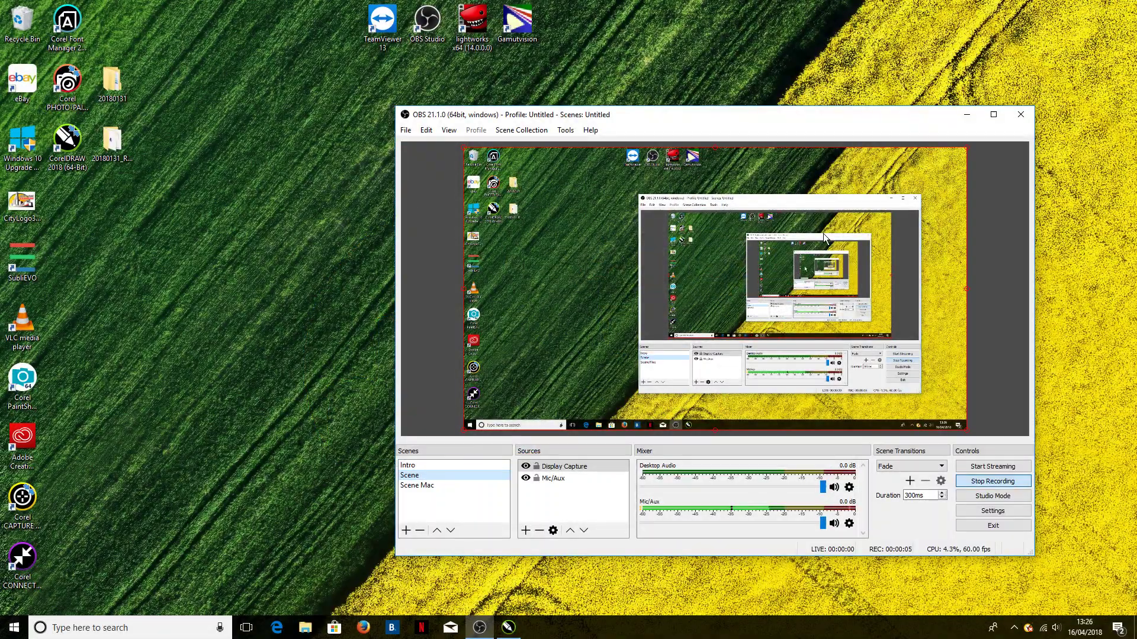
# - Minimize the OBS window to reveal the desktop with the Ricoh ICC profile file
pyautogui.click(974, 110)
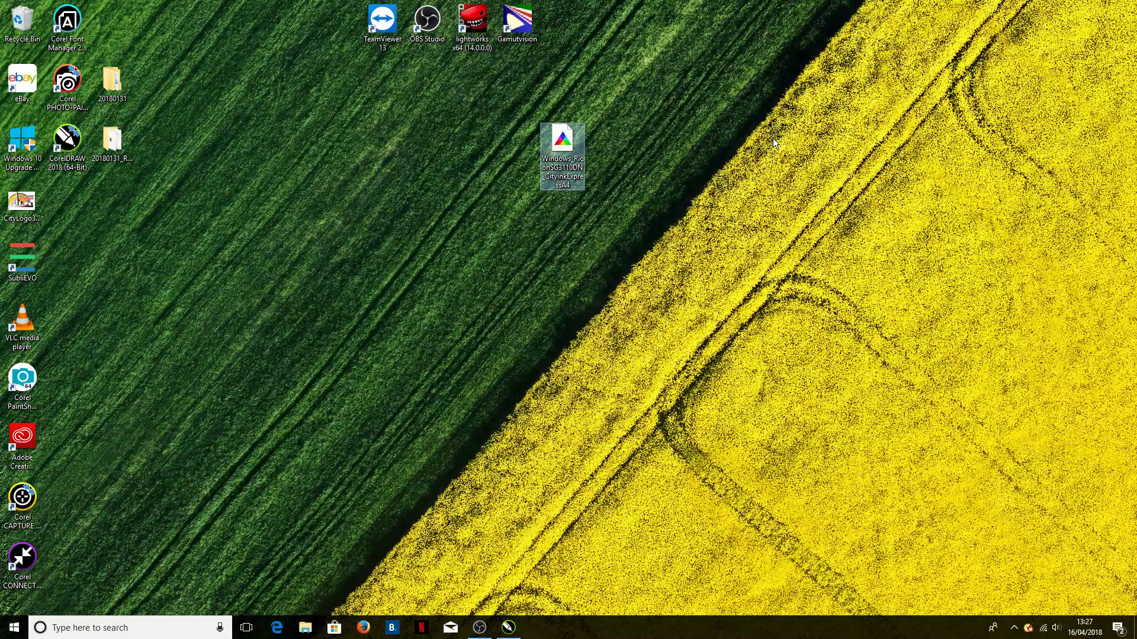
# - Install the Windows_Ricoh .icm colour profile from its file on the desktop
pyautogui.rightClick(564, 141)
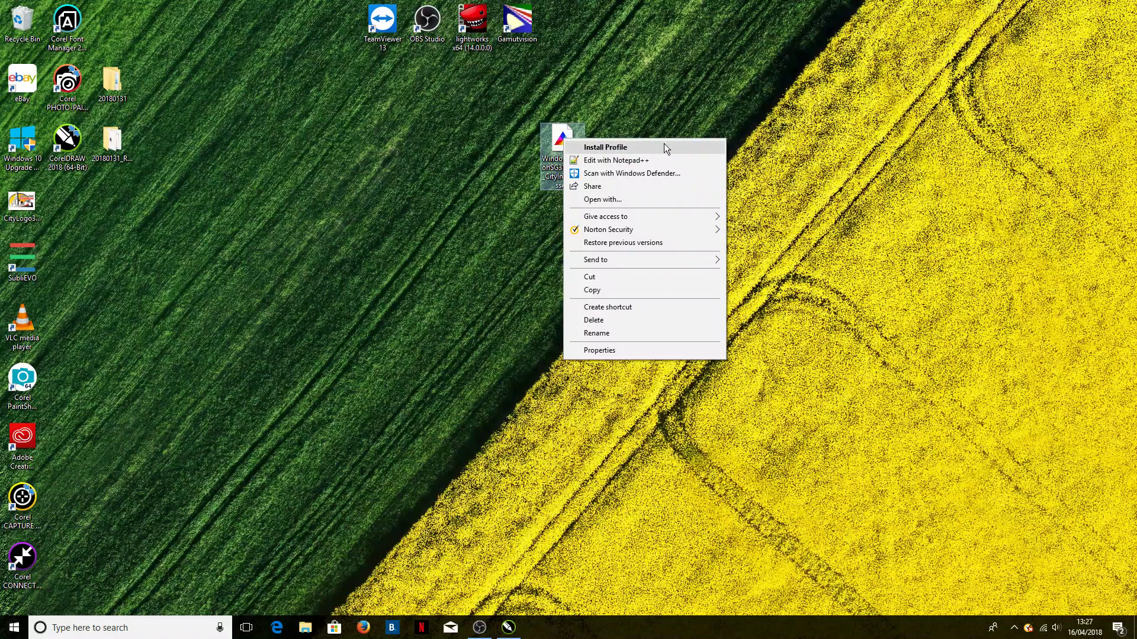
pyautogui.click(663, 147)
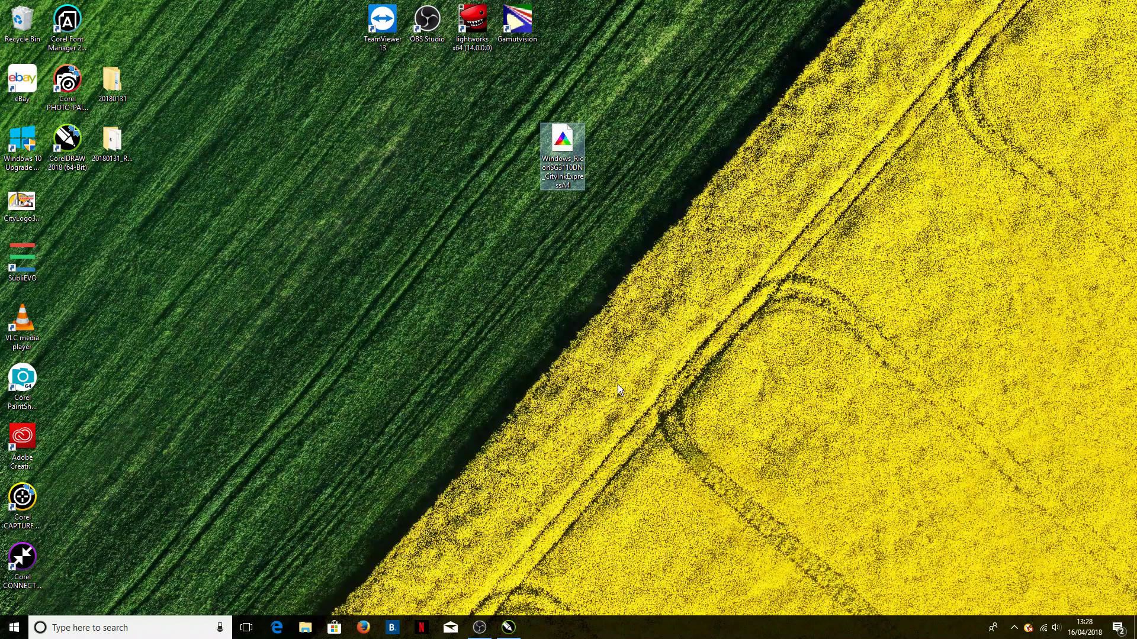
# - Create a new A4 document, Untitled-1, in CorelDRAW with the default settings
pyautogui.click(508, 628)
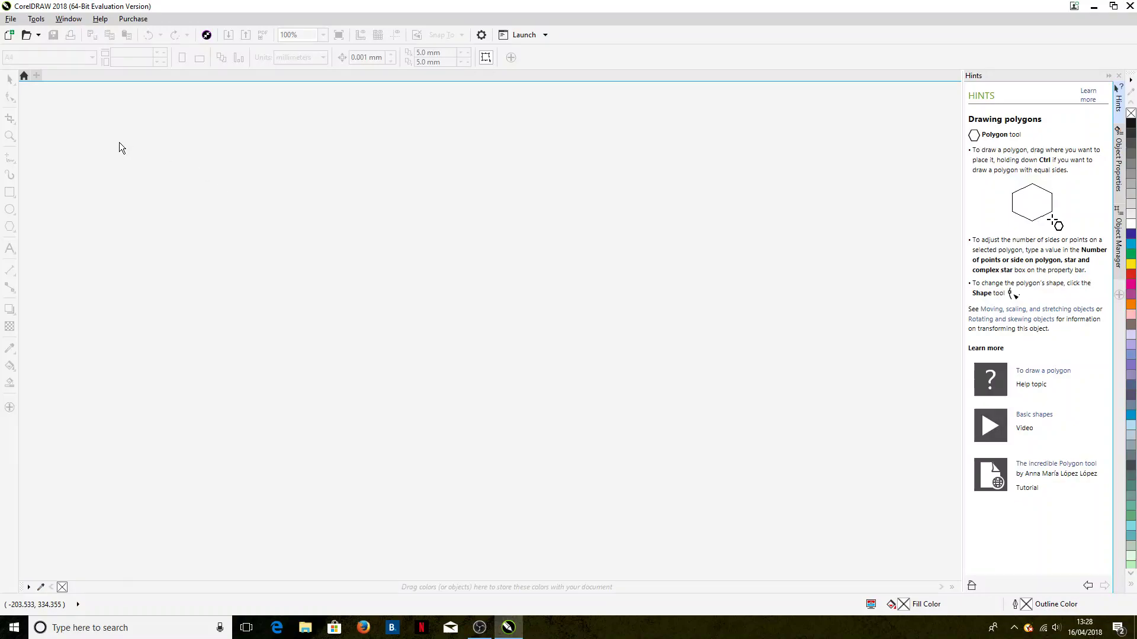
pyautogui.click(9, 36)
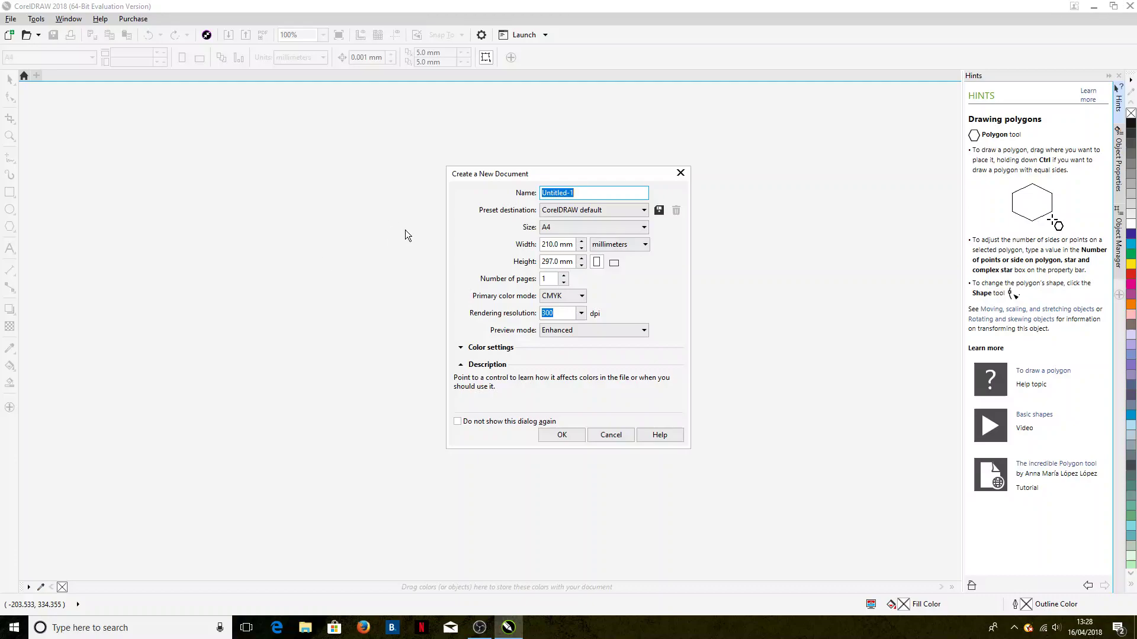
pyautogui.click(562, 438)
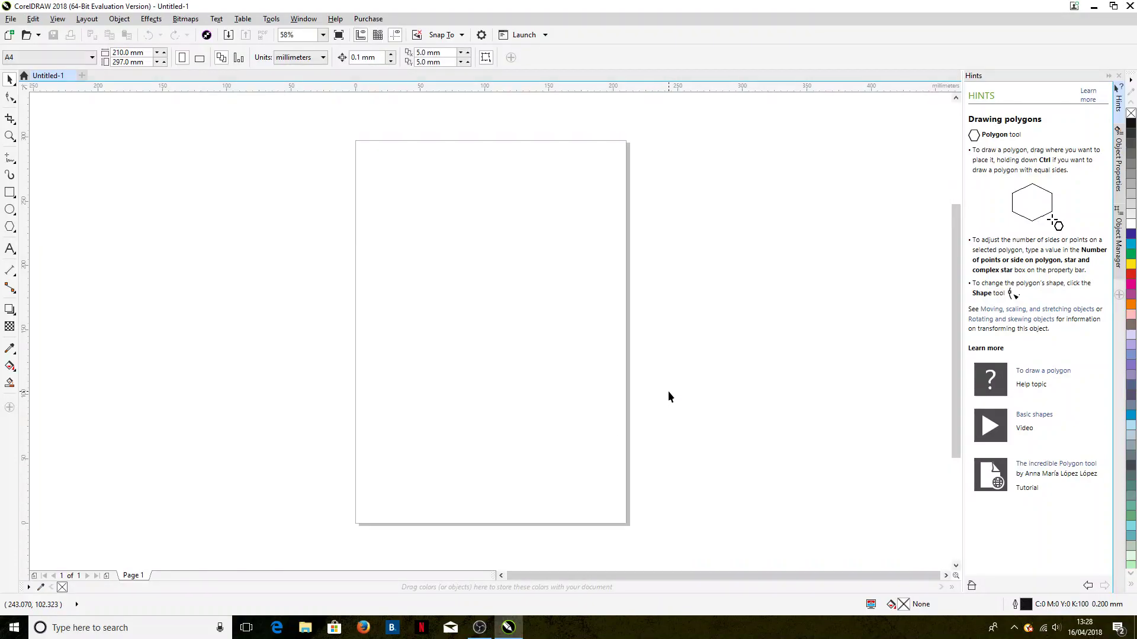
# - Draw a large circle about 169 mm across on the page with the Ellipse tool
pyautogui.click(8, 19)
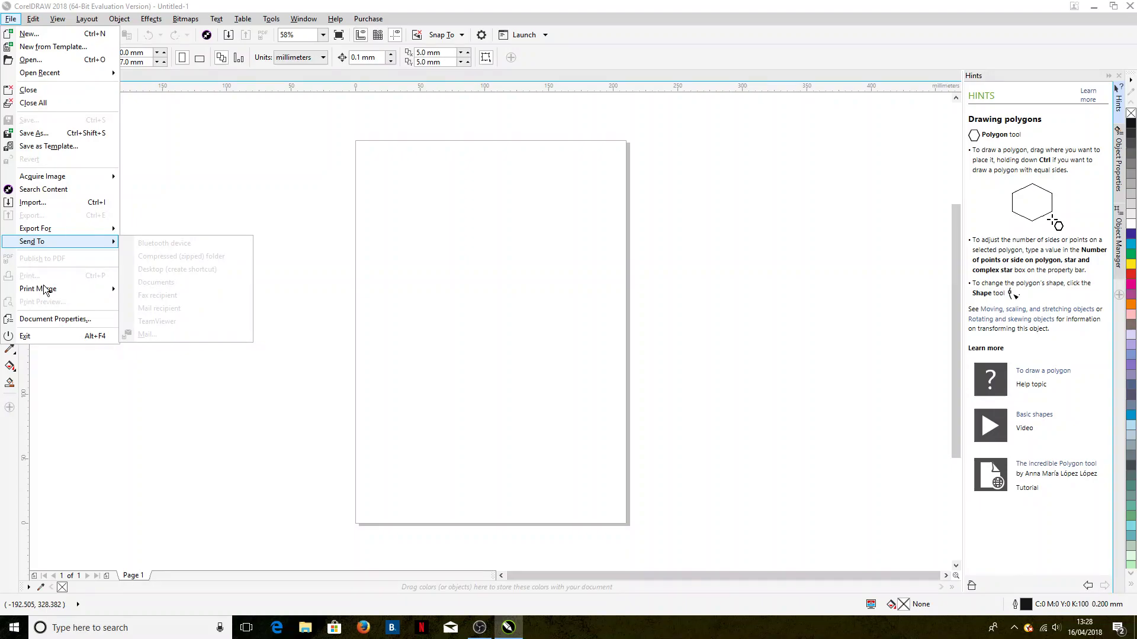
pyautogui.click(23, 20)
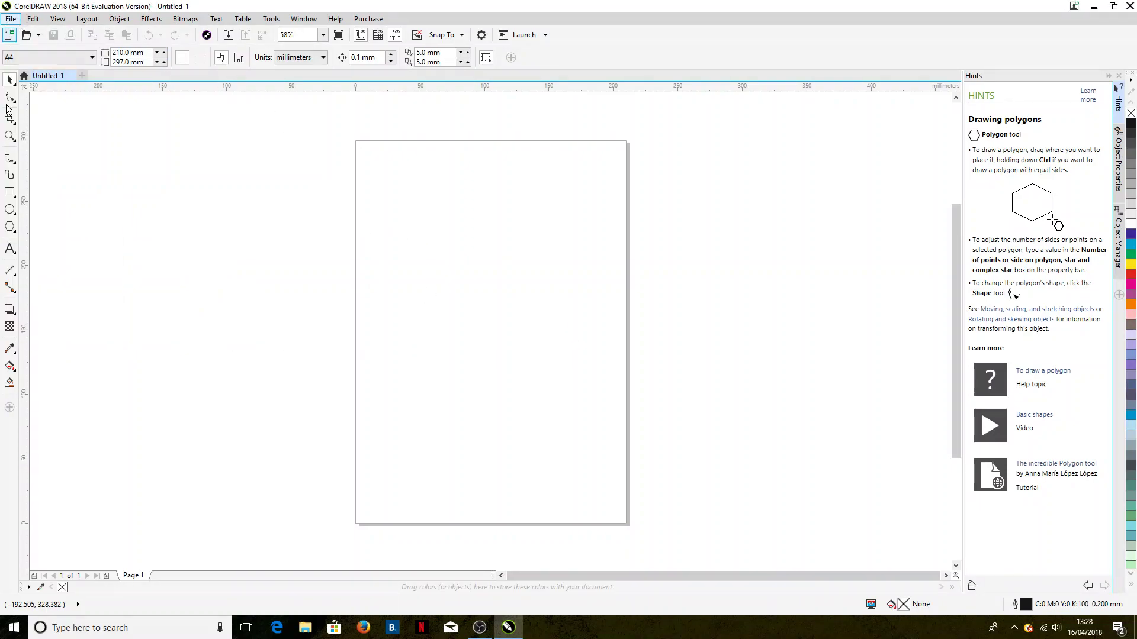
pyautogui.click(9, 209)
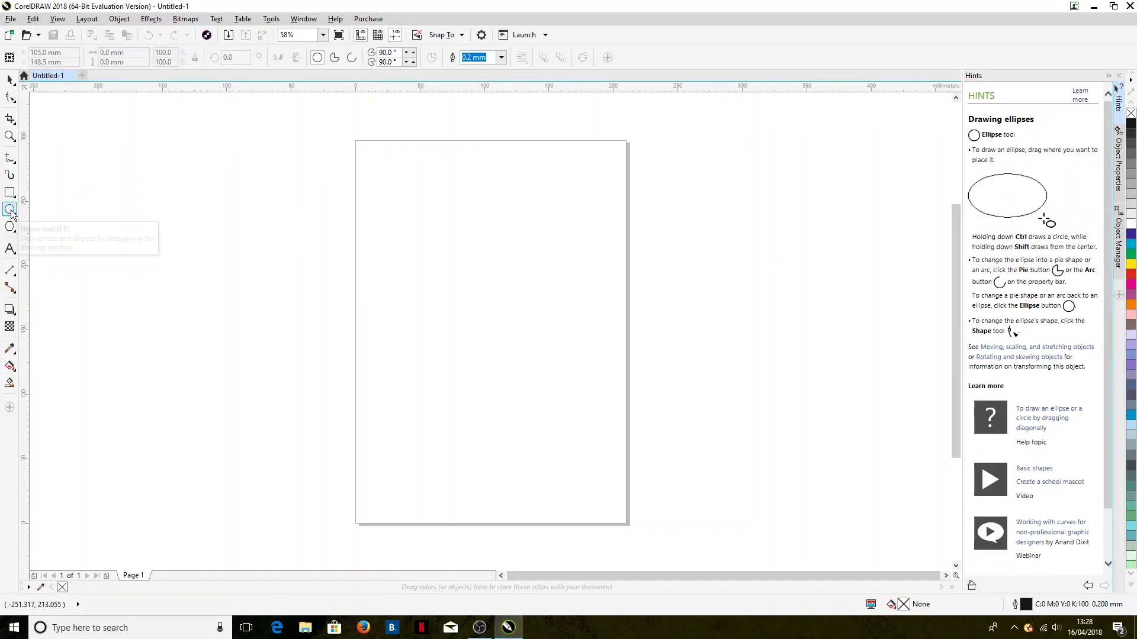
pyautogui.moveTo(453, 248); pyautogui.dragTo(563, 284)
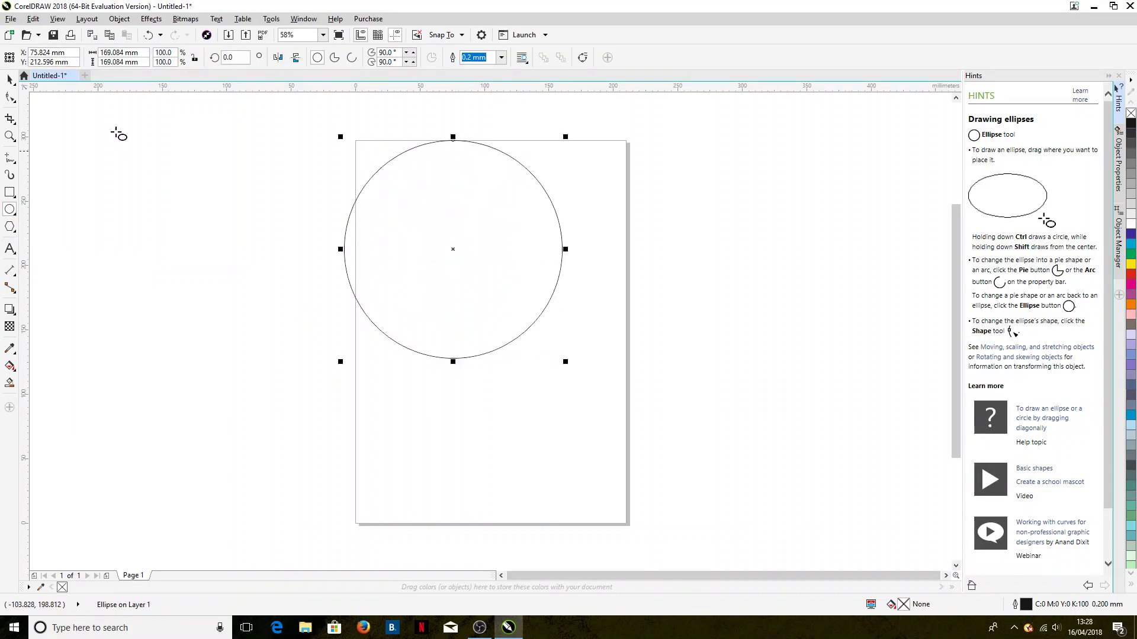
# - Open File > Print and select Example Ricoh as the printer
pyautogui.click(12, 19)
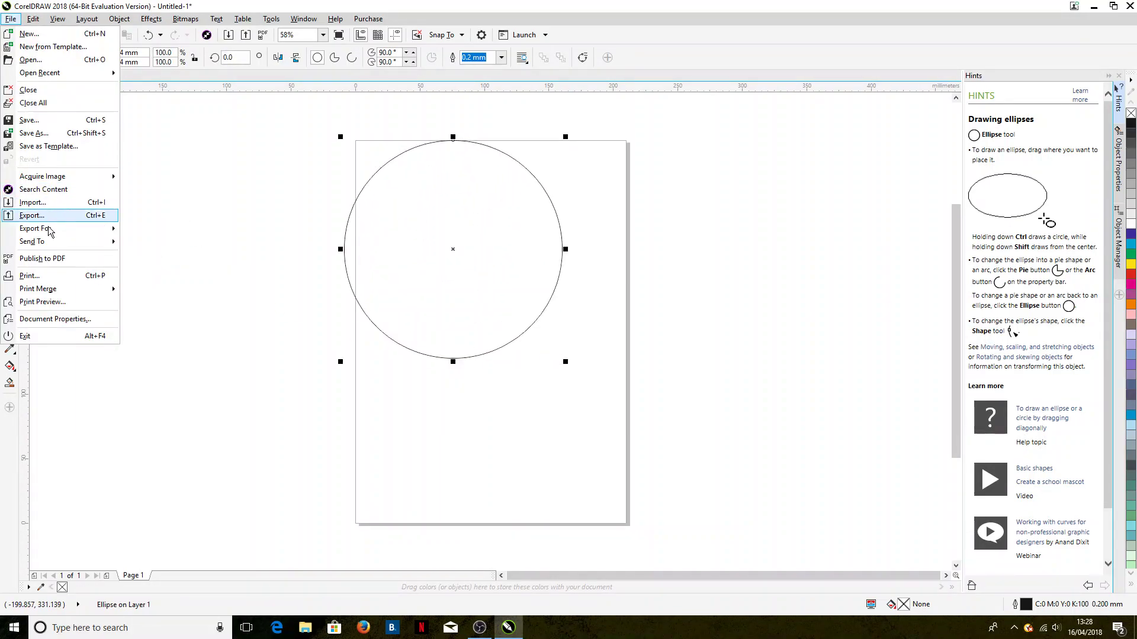
pyautogui.click(52, 277)
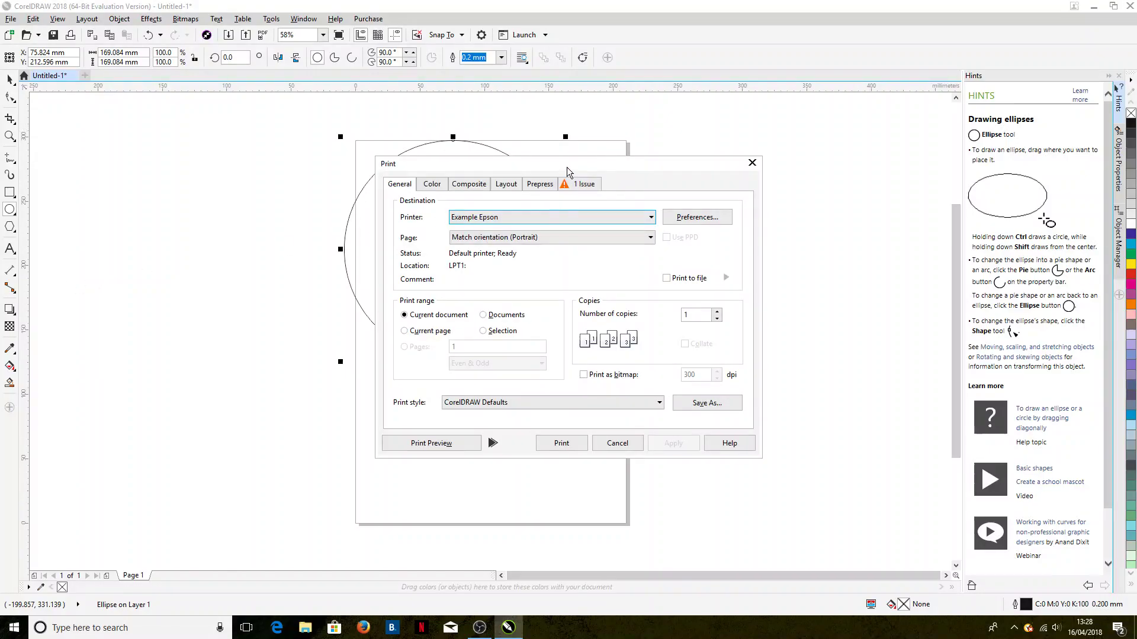
pyautogui.moveTo(566, 167); pyautogui.dragTo(443, 151)
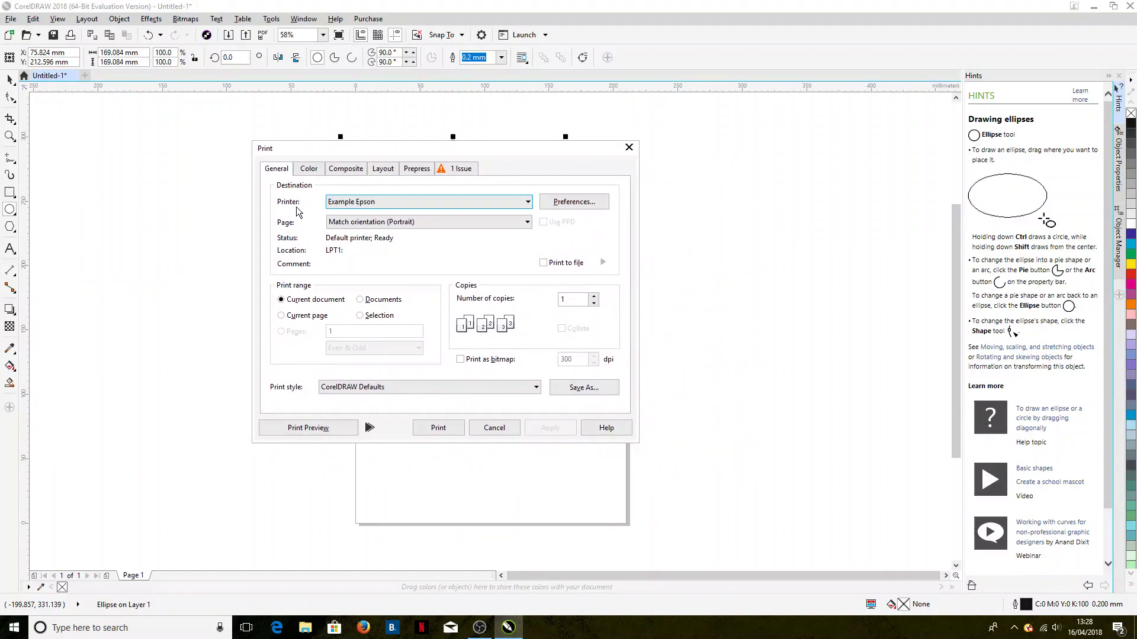
pyautogui.click(452, 202)
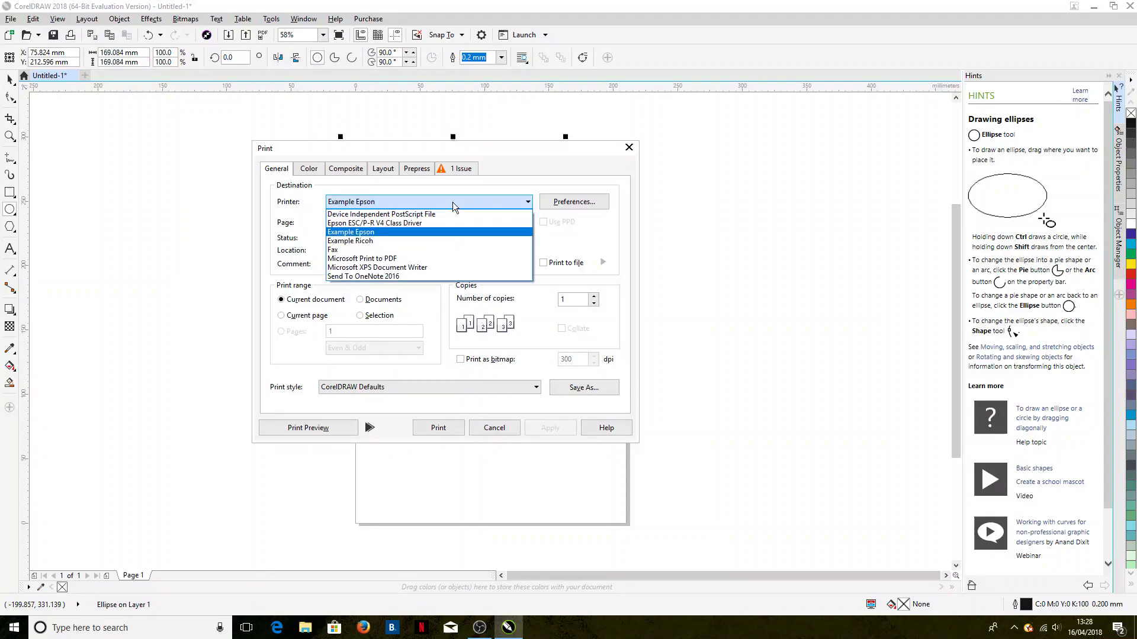
pyautogui.click(389, 246)
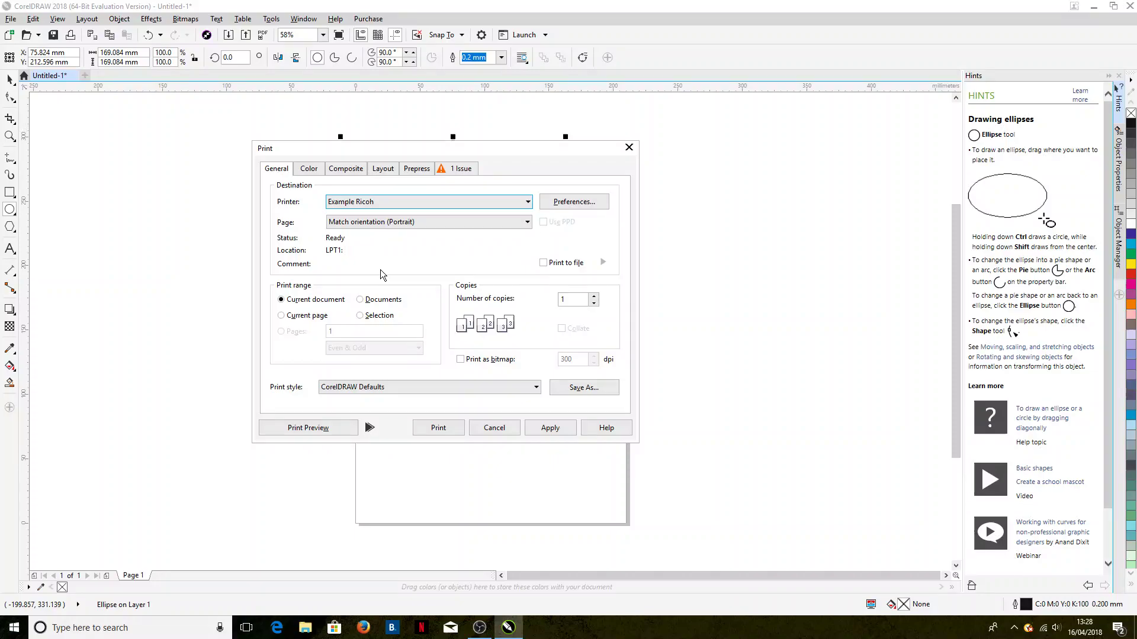
# - Correct print colours using the Windows_RicohSG3110DN_CityInkExpressA4.icm colour profile
pyautogui.click(310, 169)
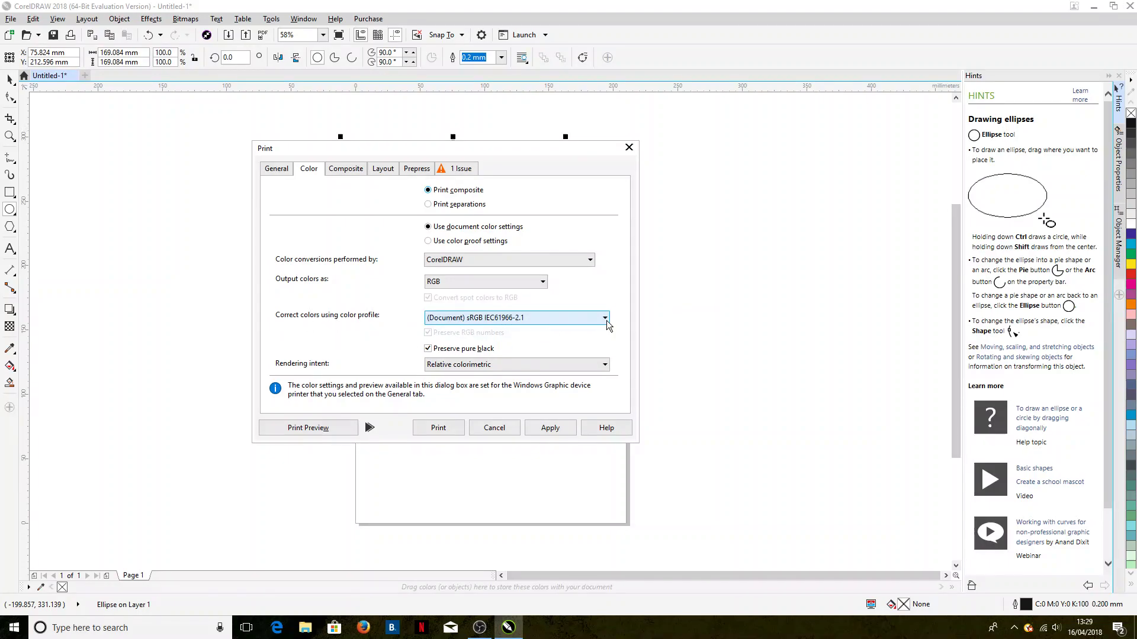
pyautogui.click(581, 317)
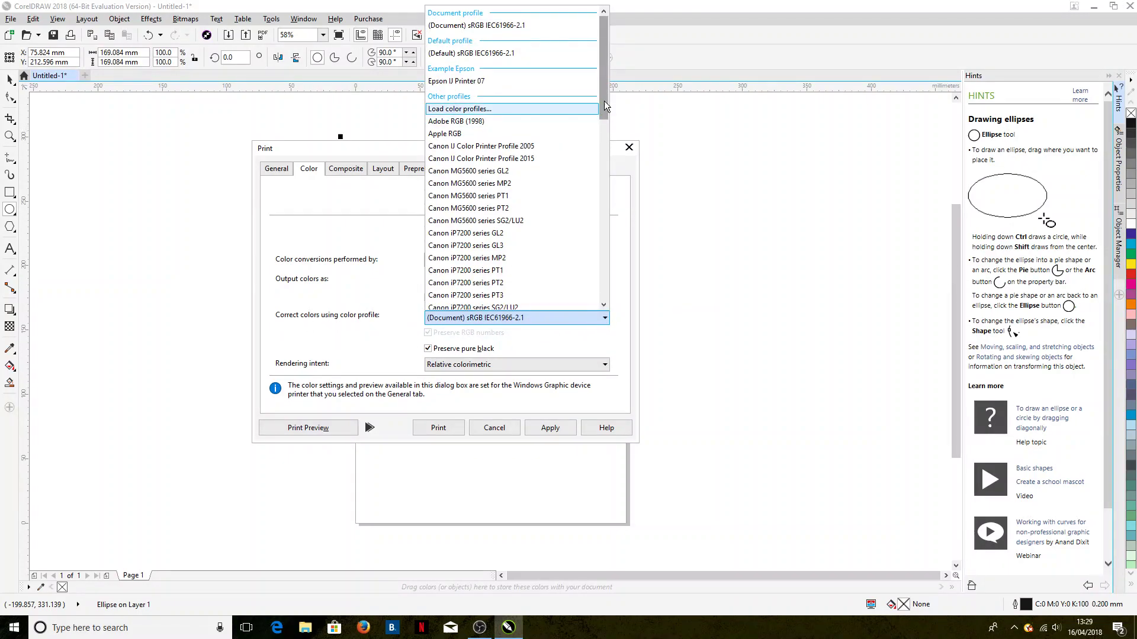
pyautogui.moveTo(604, 59); pyautogui.dragTo(613, 330)
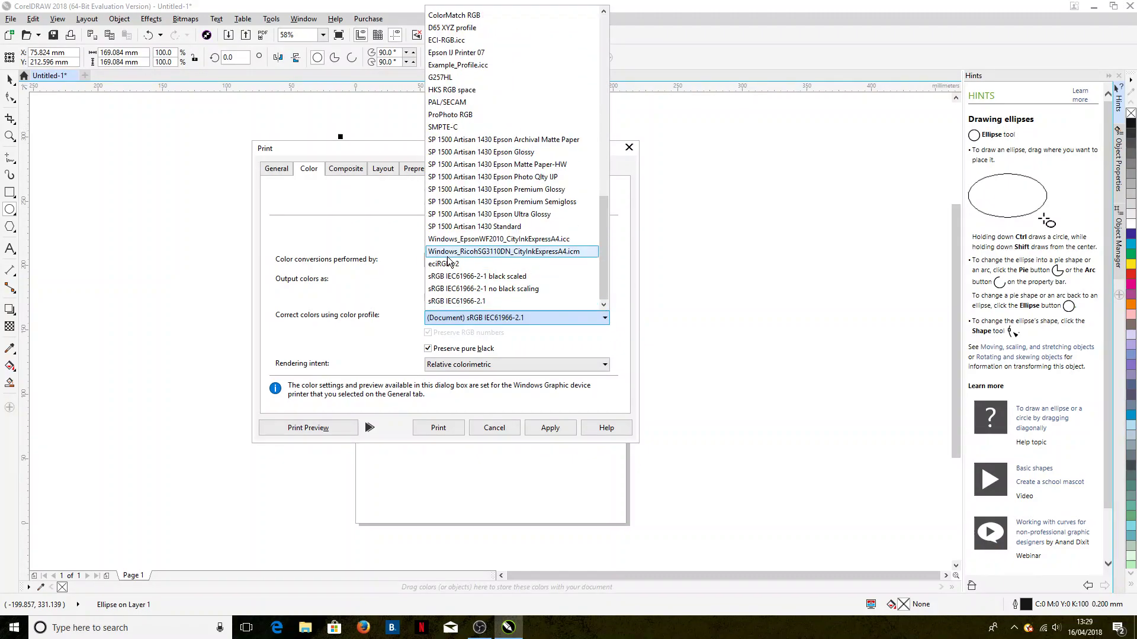
pyautogui.click(481, 252)
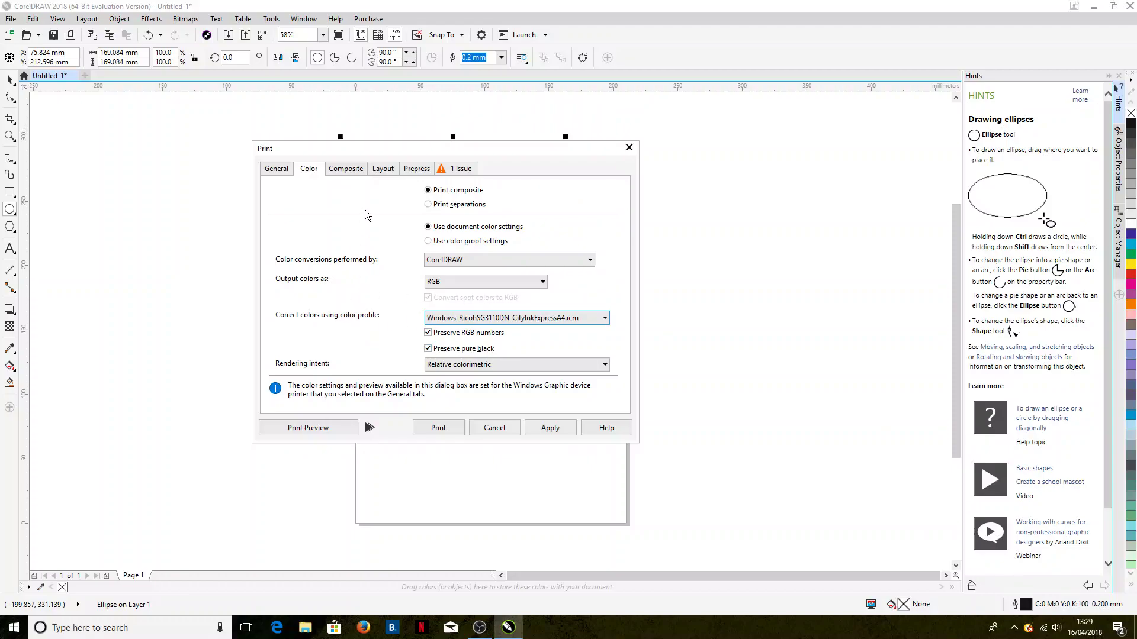
# - Enable Mirror in the Prepress print settings and return to the General tab
pyautogui.click(418, 170)
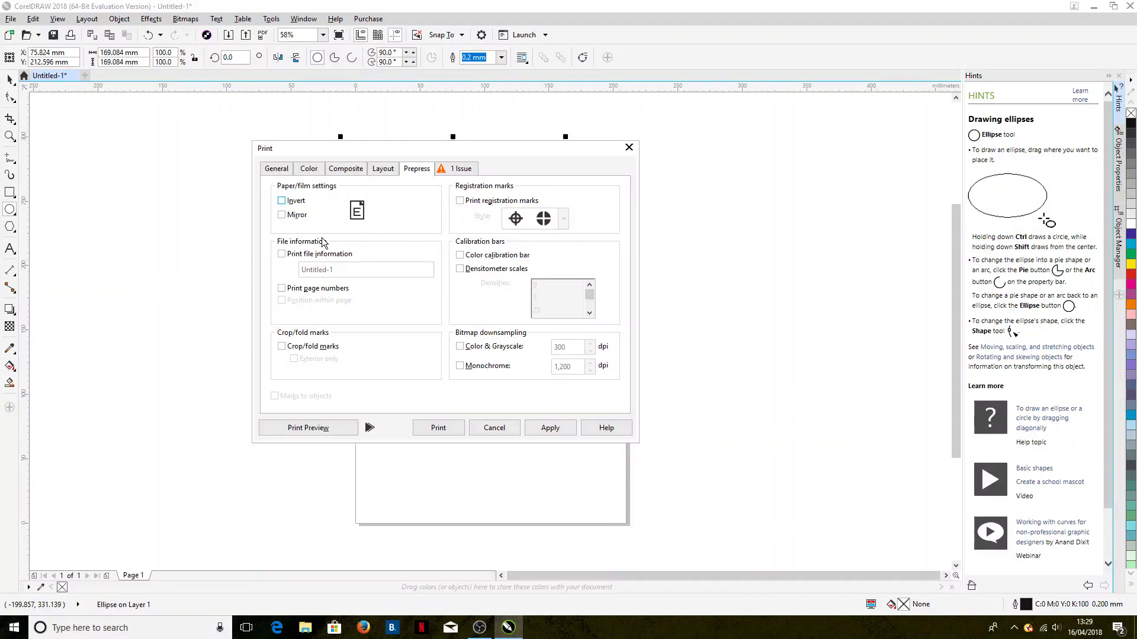
pyautogui.click(293, 216)
pyautogui.click(345, 170)
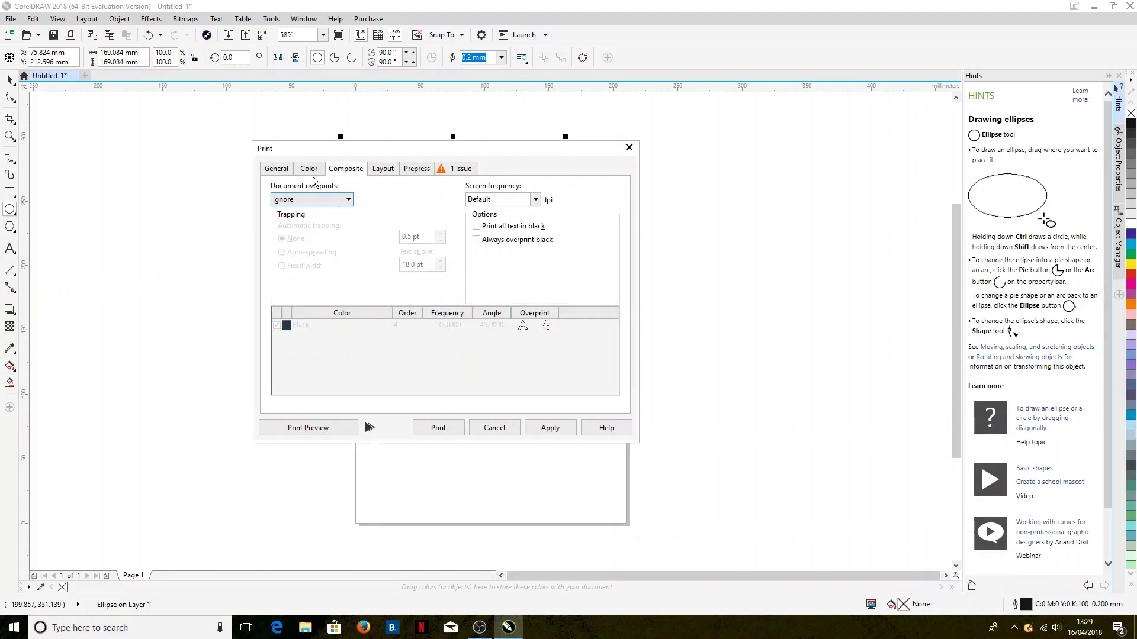
pyautogui.click(306, 173)
pyautogui.click(281, 171)
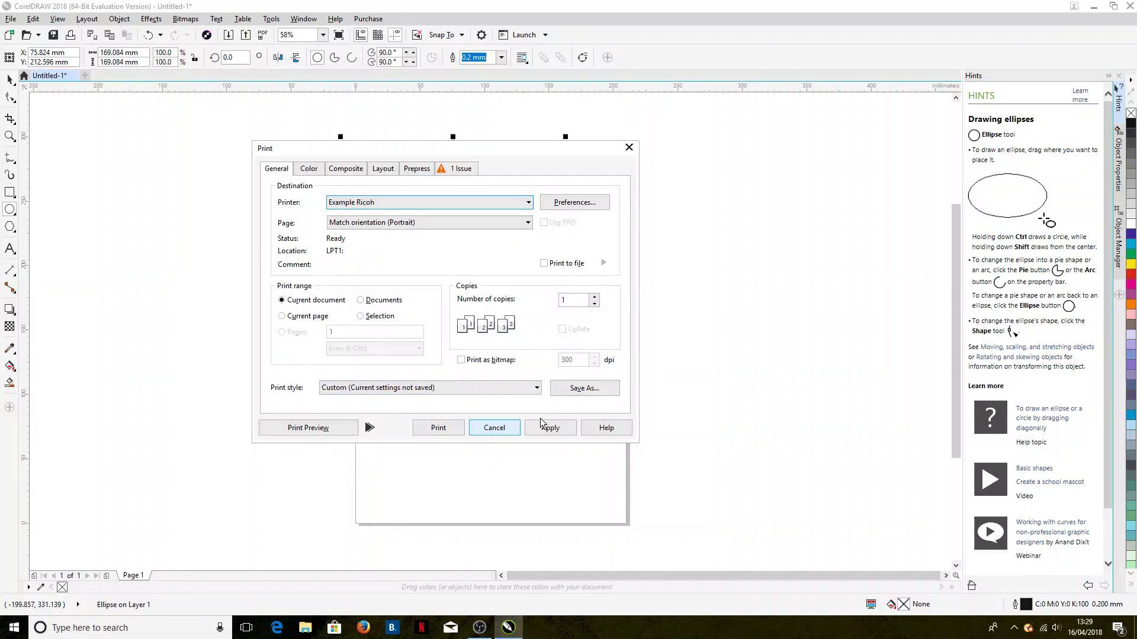
# - Save the current print settings as print style 'Ricoh Sublimation', including all settings
pyautogui.click(574, 392)
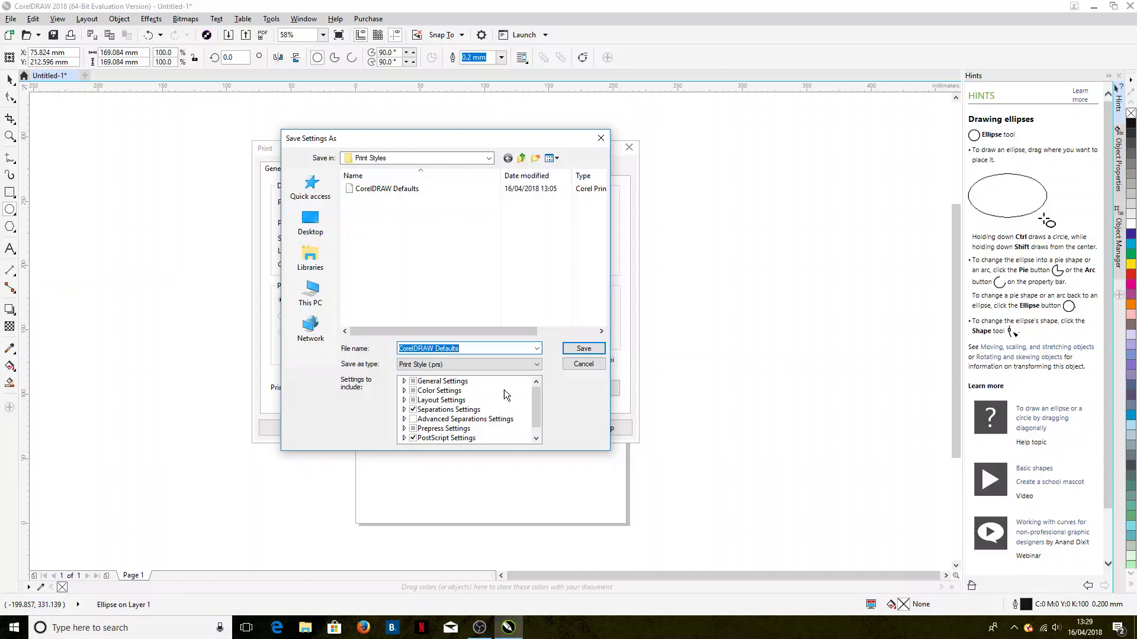
pyautogui.write('Ricoh Subl;im')
pyautogui.write('imation')
pyautogui.click(413, 419)
pyautogui.scroll(-1, 458, 411)
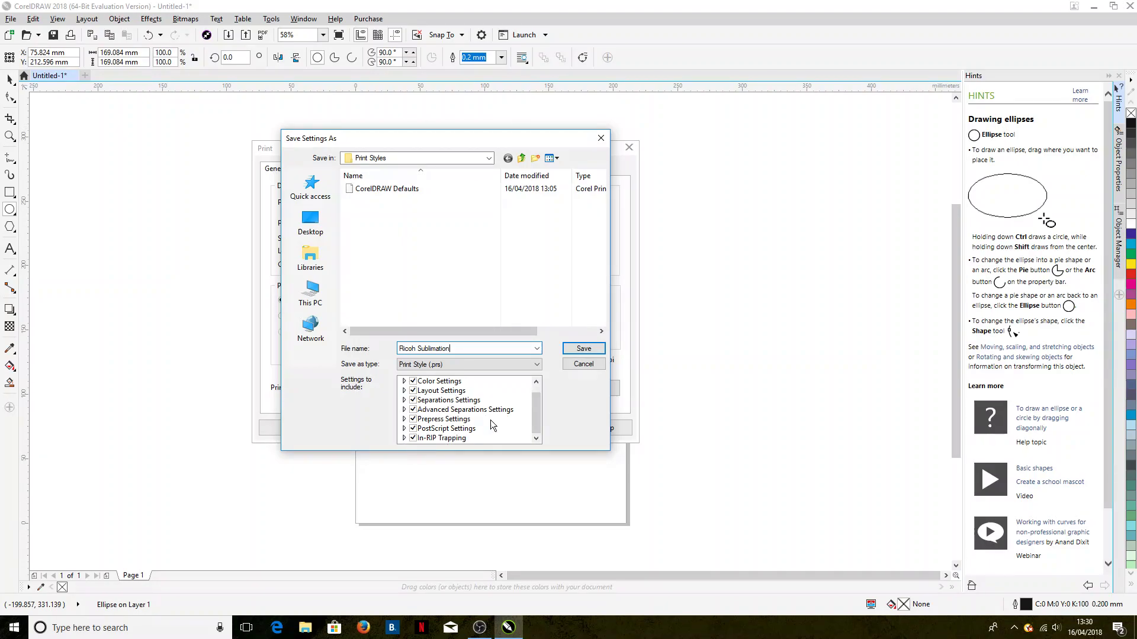
pyautogui.scroll(1, 493, 423)
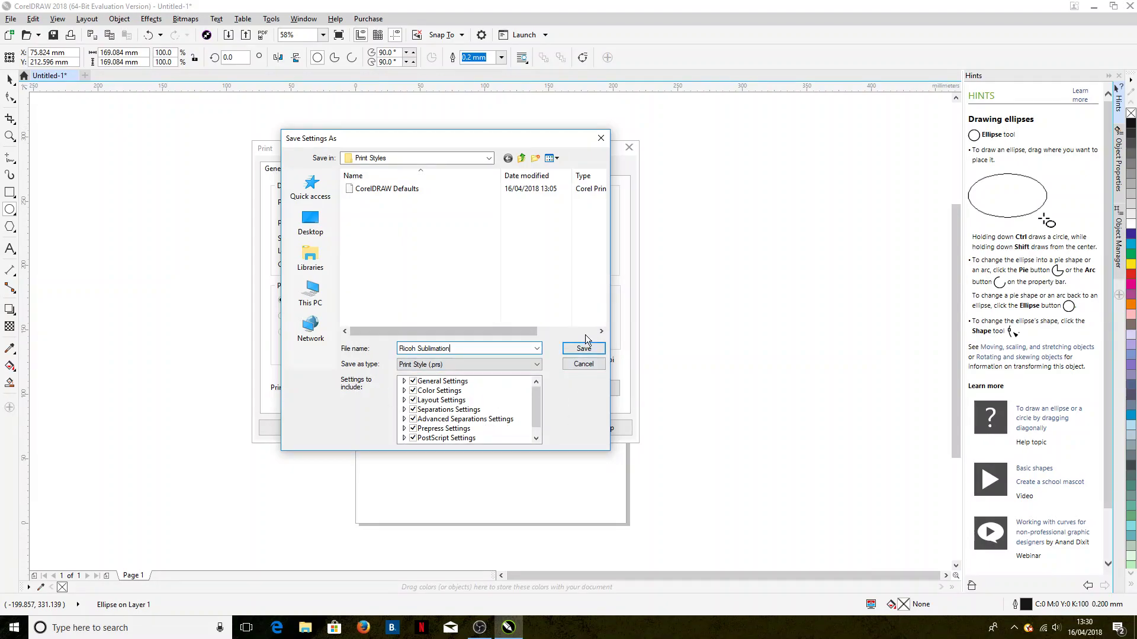
pyautogui.click(586, 353)
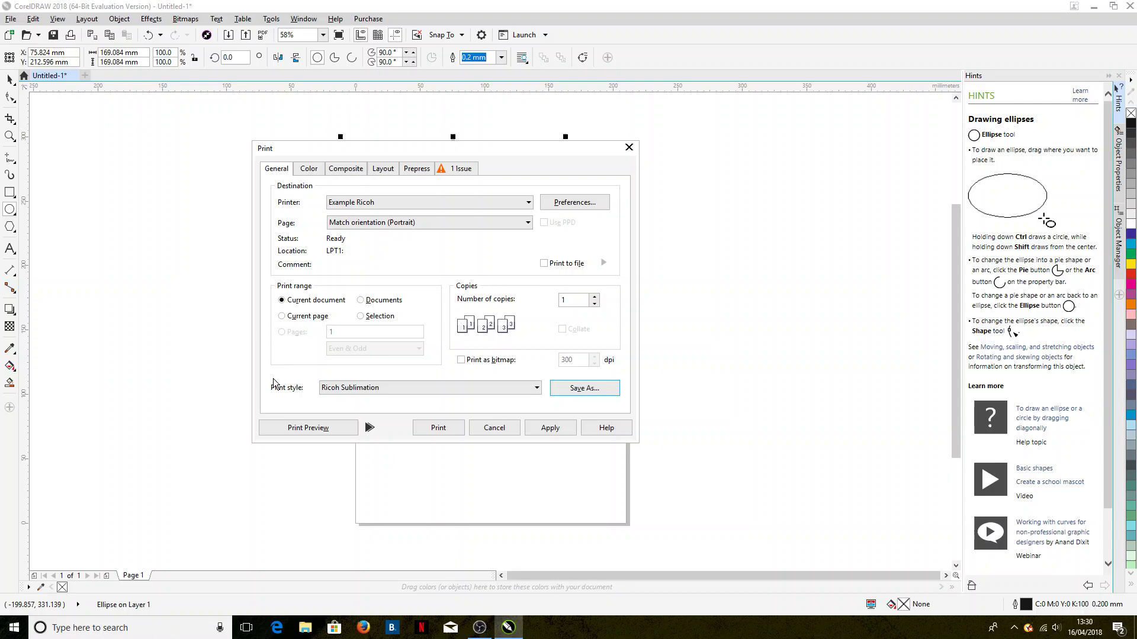
pyautogui.click(439, 388)
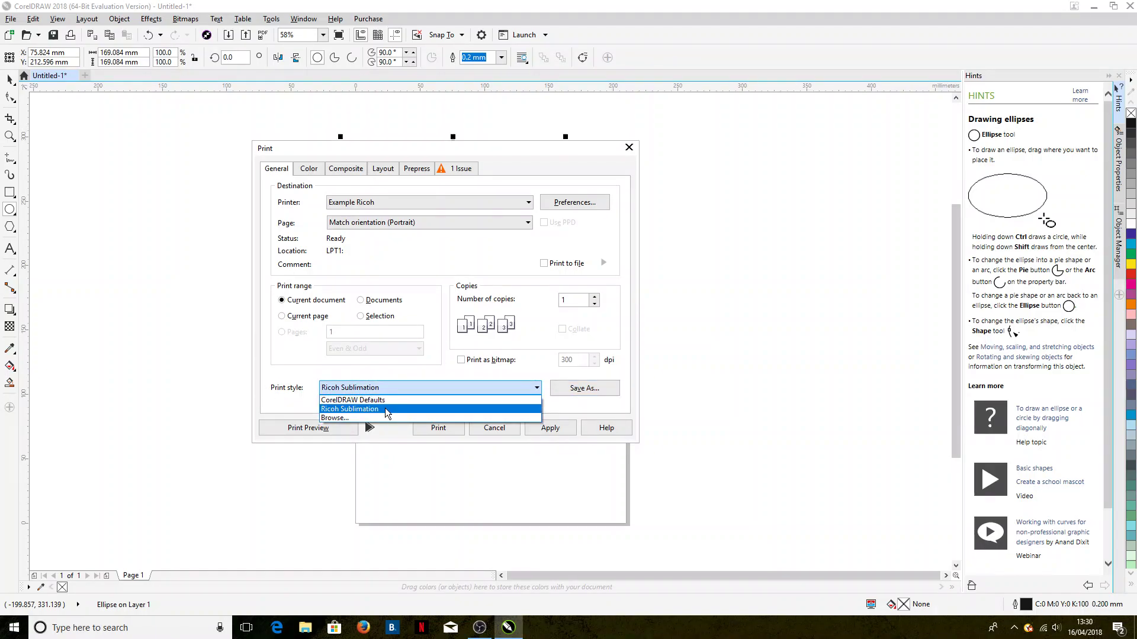
pyautogui.click(385, 407)
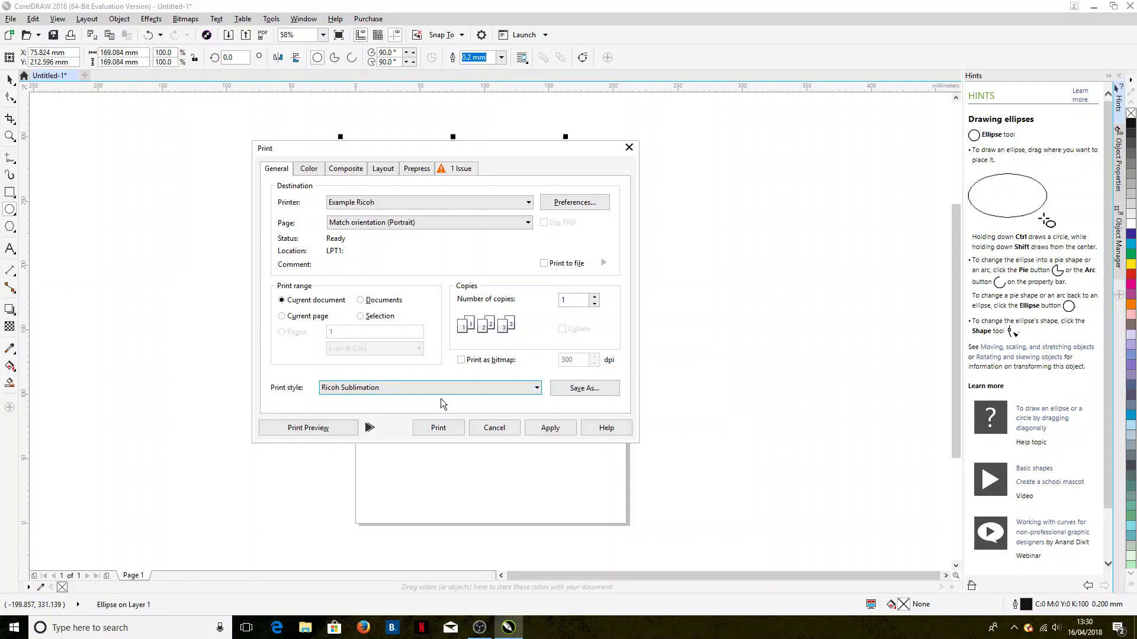
pyautogui.click(415, 170)
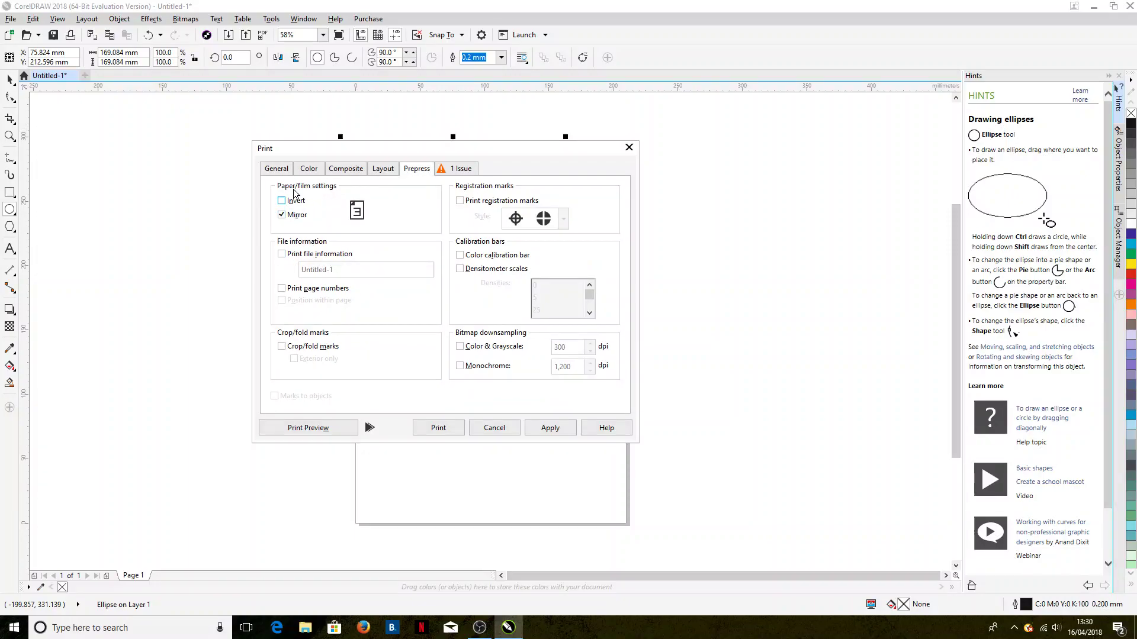
pyautogui.click(461, 174)
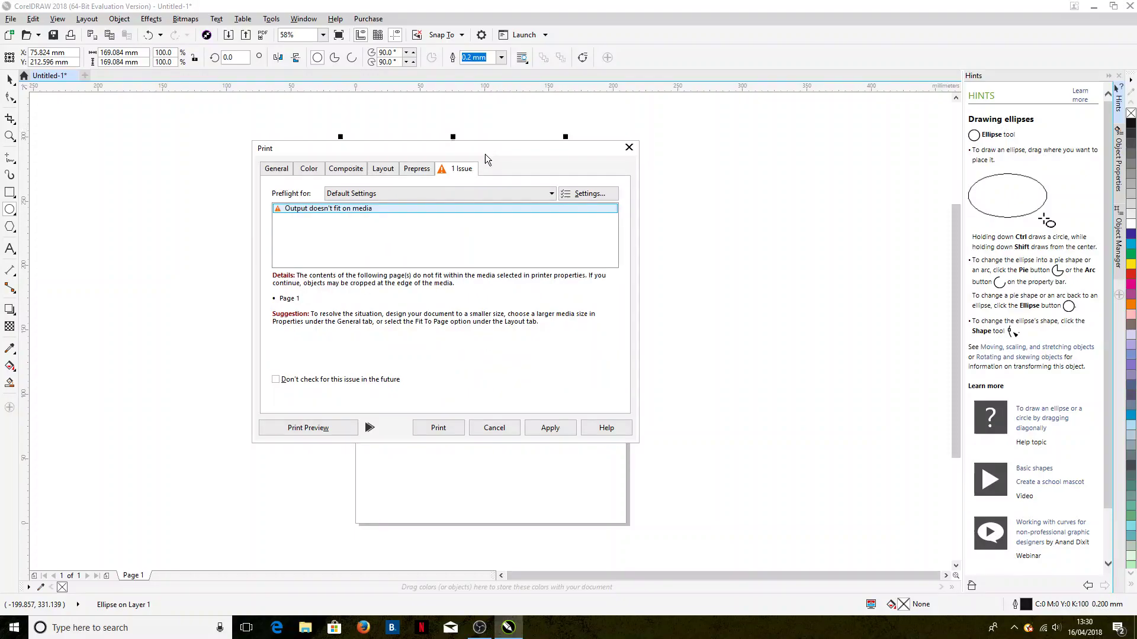
pyautogui.moveTo(485, 154); pyautogui.dragTo(534, 136)
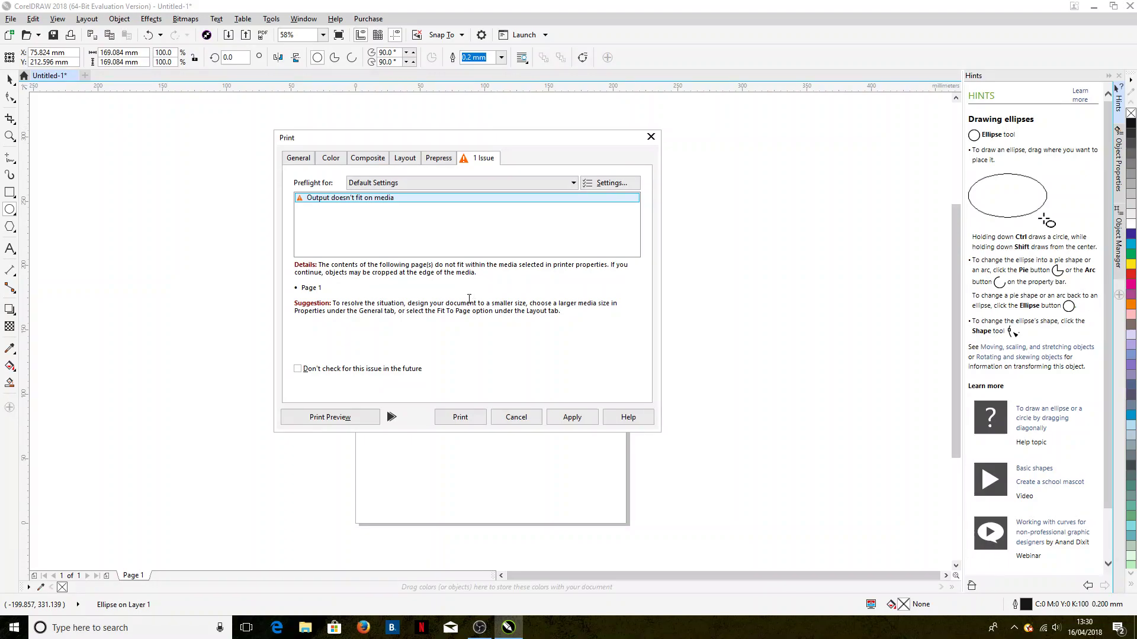
pyautogui.click(296, 161)
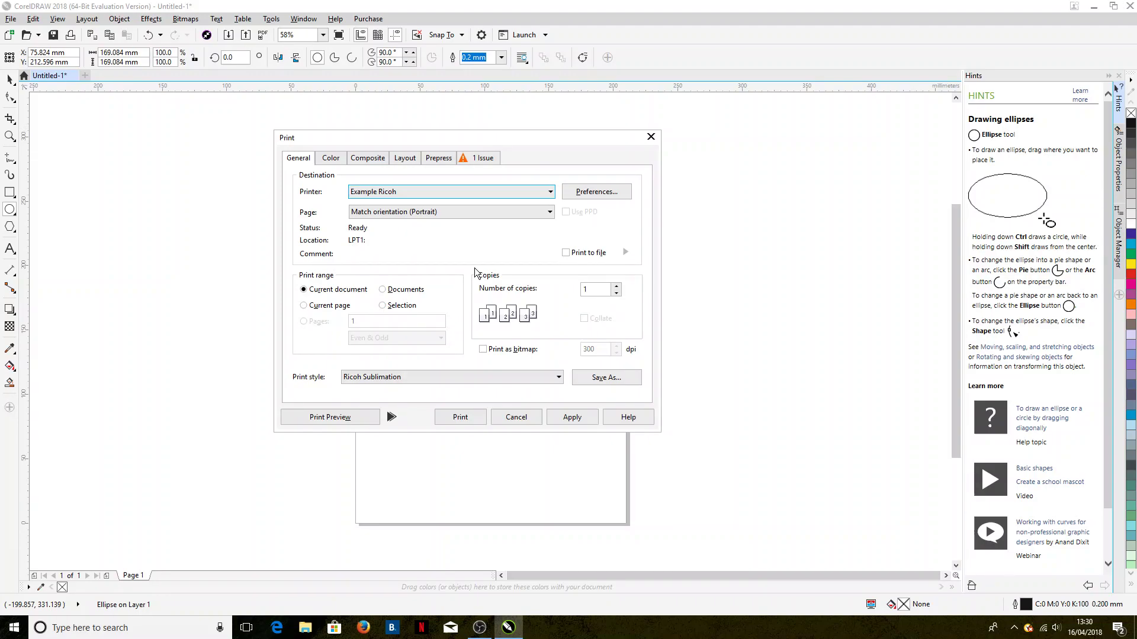
# - Cancel the Print dialog without printing, returning to the circle document
pyautogui.click(512, 421)
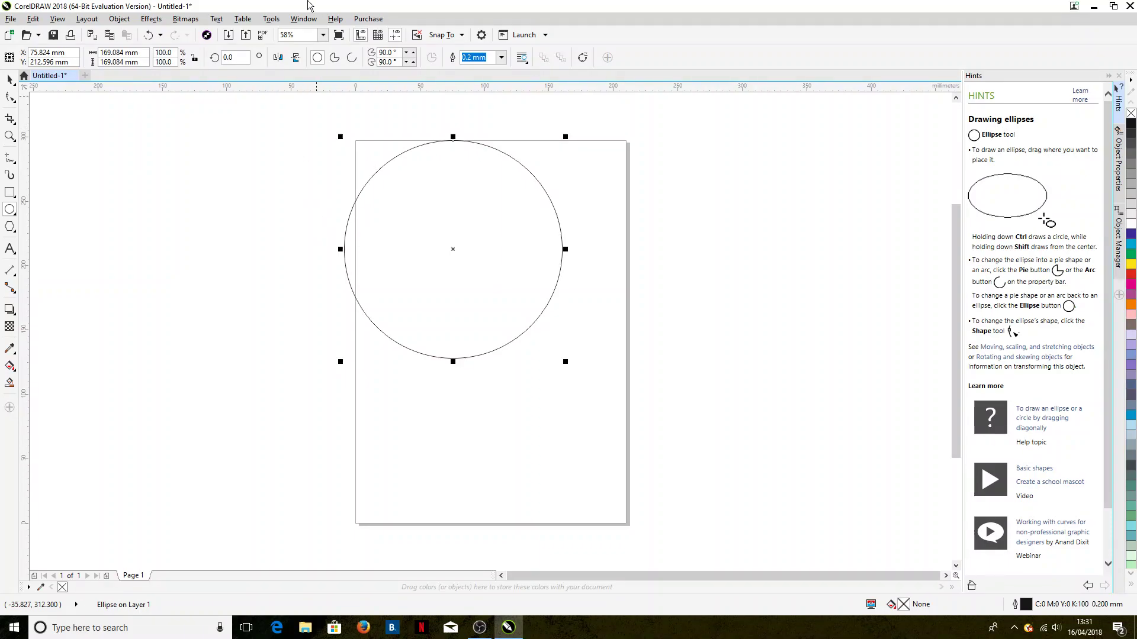
pyautogui.click(271, 18)
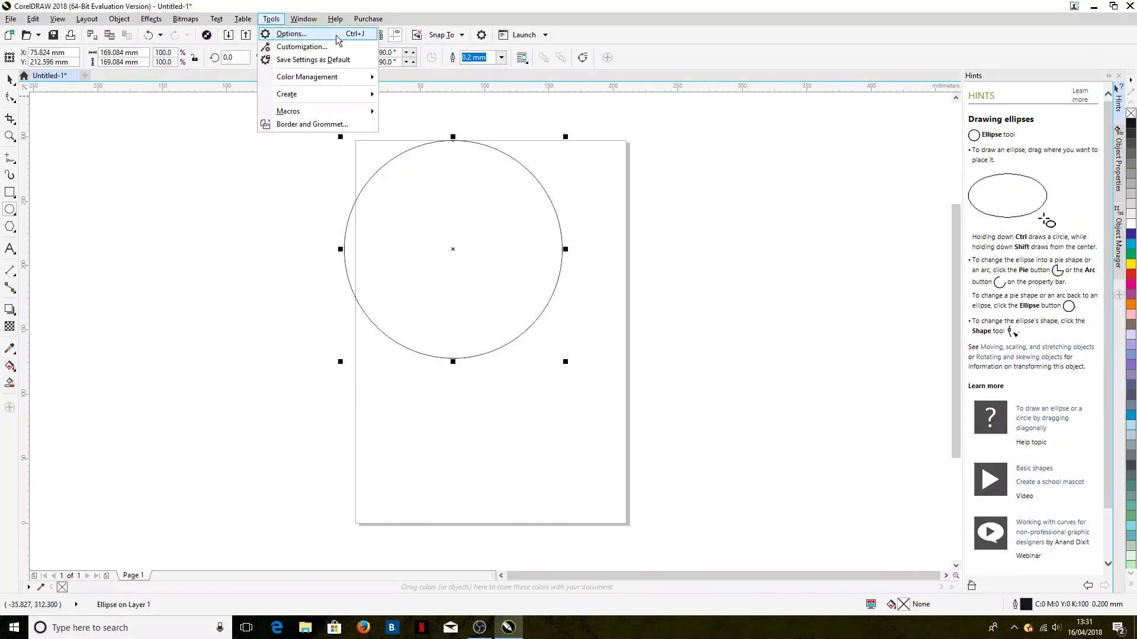
# - In Options > Global > Printing, set Default print style to Ricoh Sublimation and confirm
pyautogui.click(335, 34)
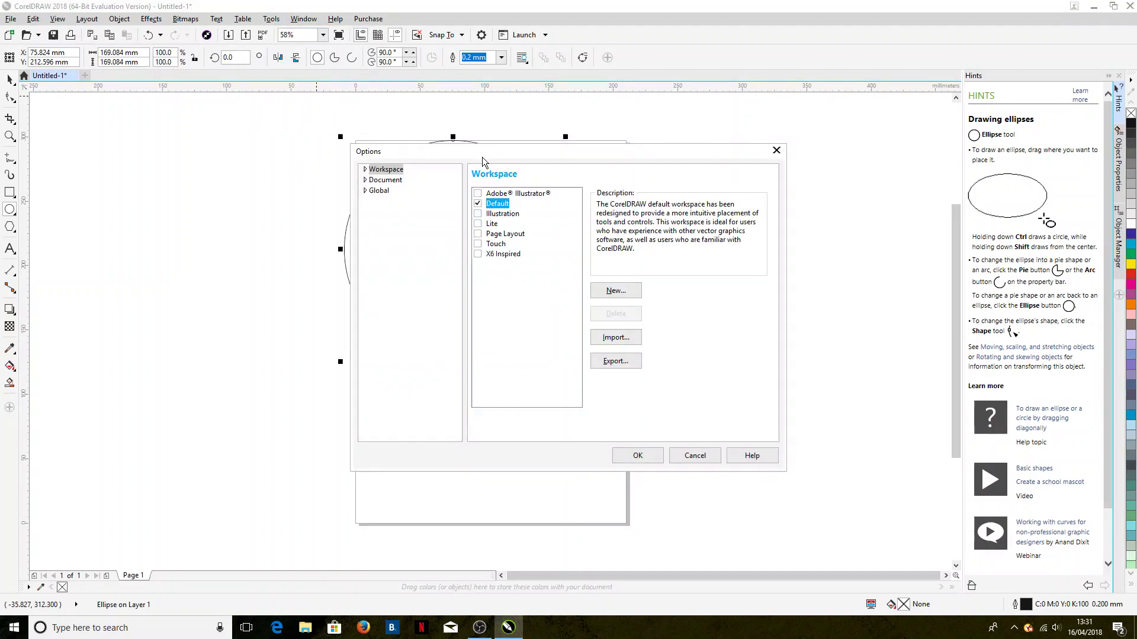
pyautogui.moveTo(488, 154); pyautogui.dragTo(379, 134)
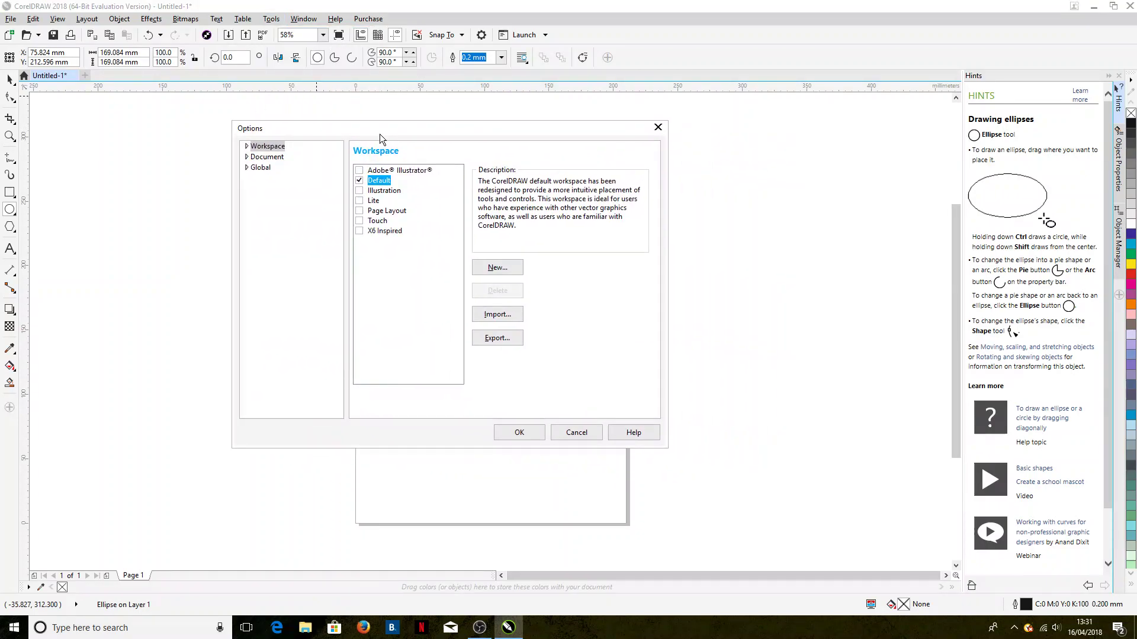
pyautogui.click(261, 168)
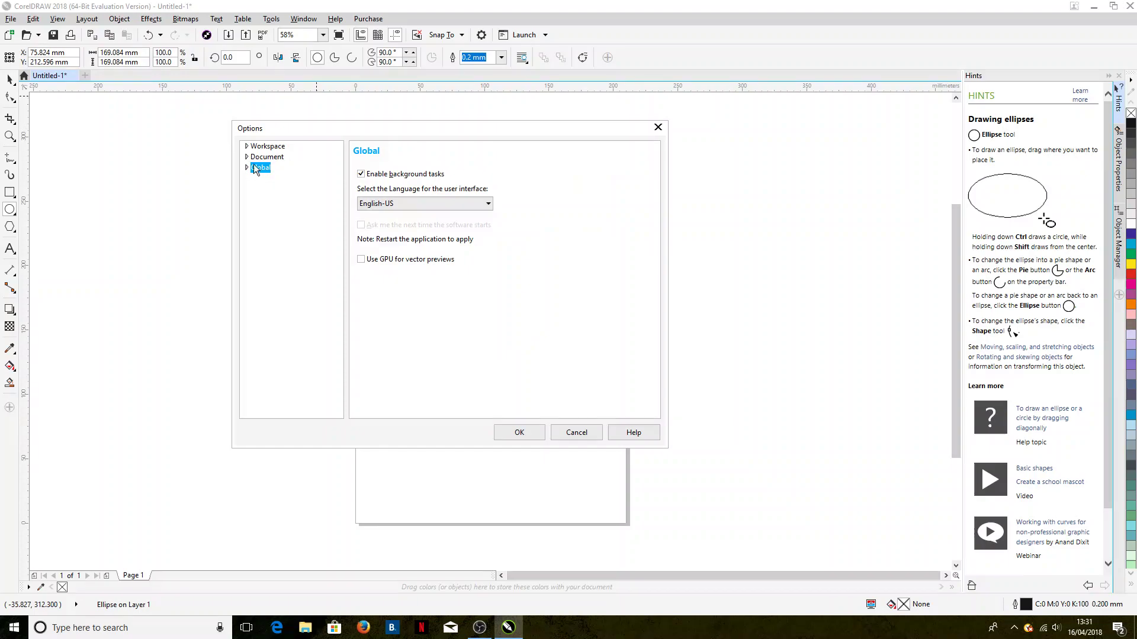
pyautogui.click(247, 168)
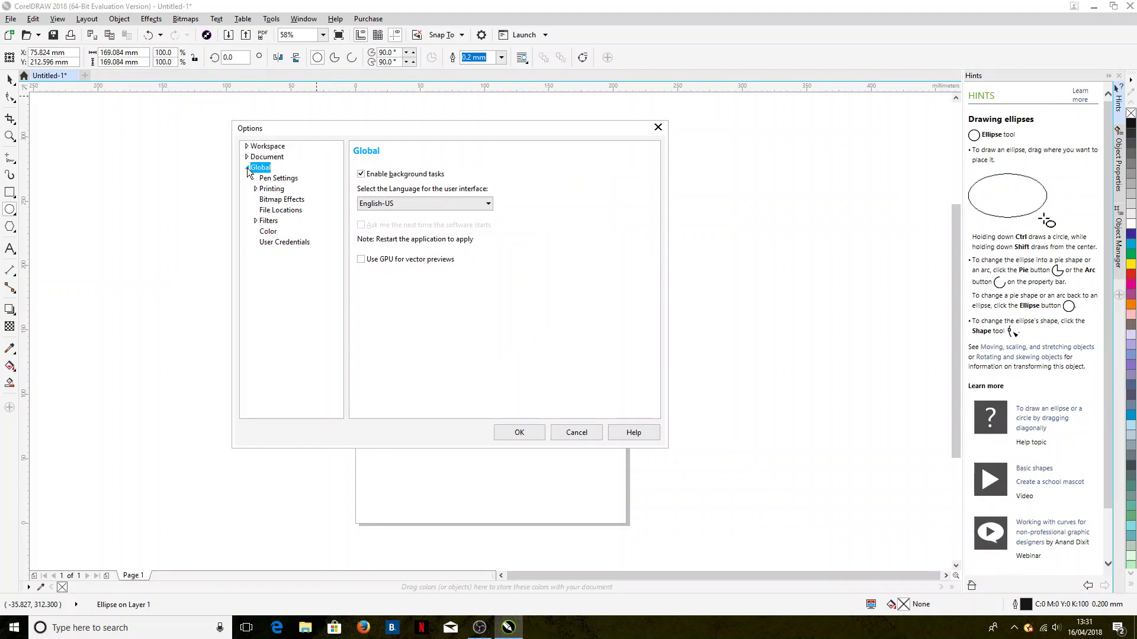
pyautogui.click(269, 191)
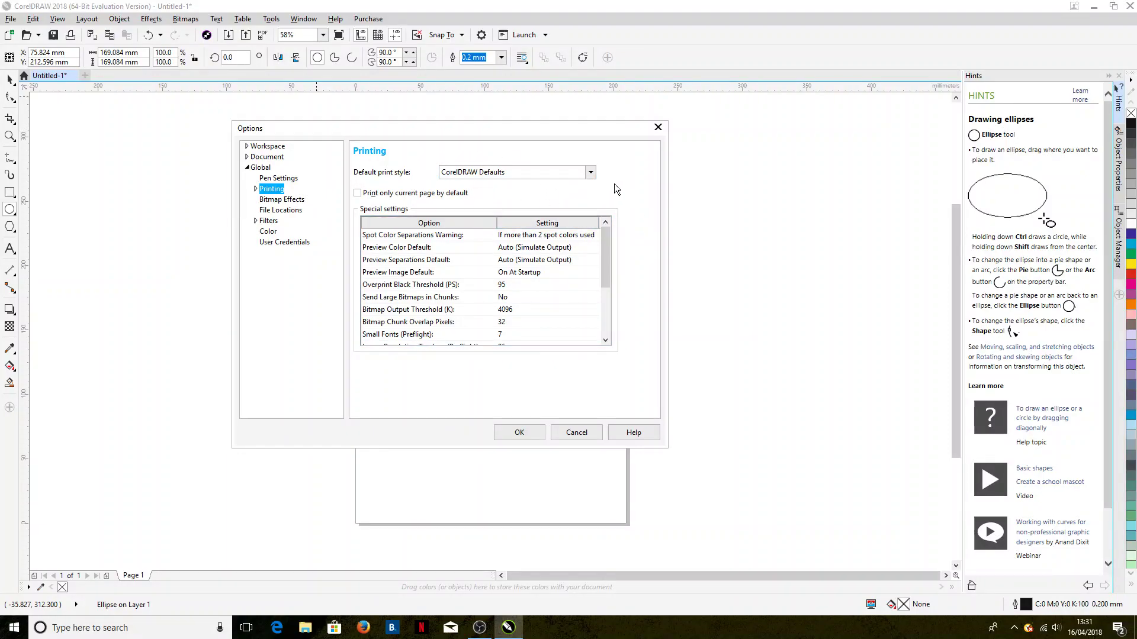
pyautogui.click(591, 172)
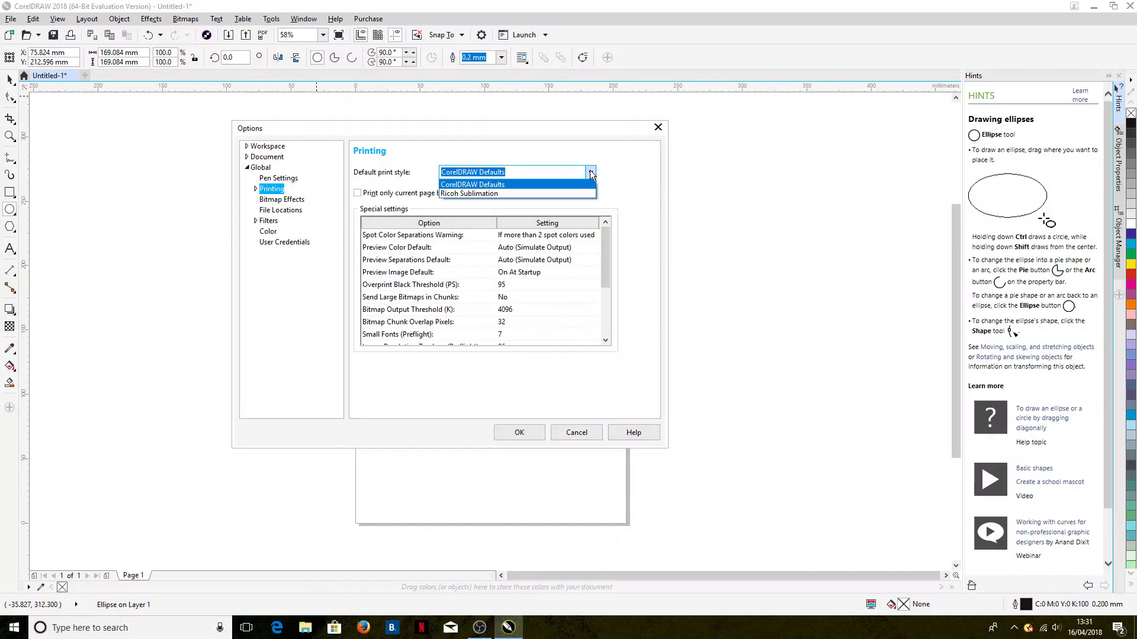
pyautogui.click(492, 195)
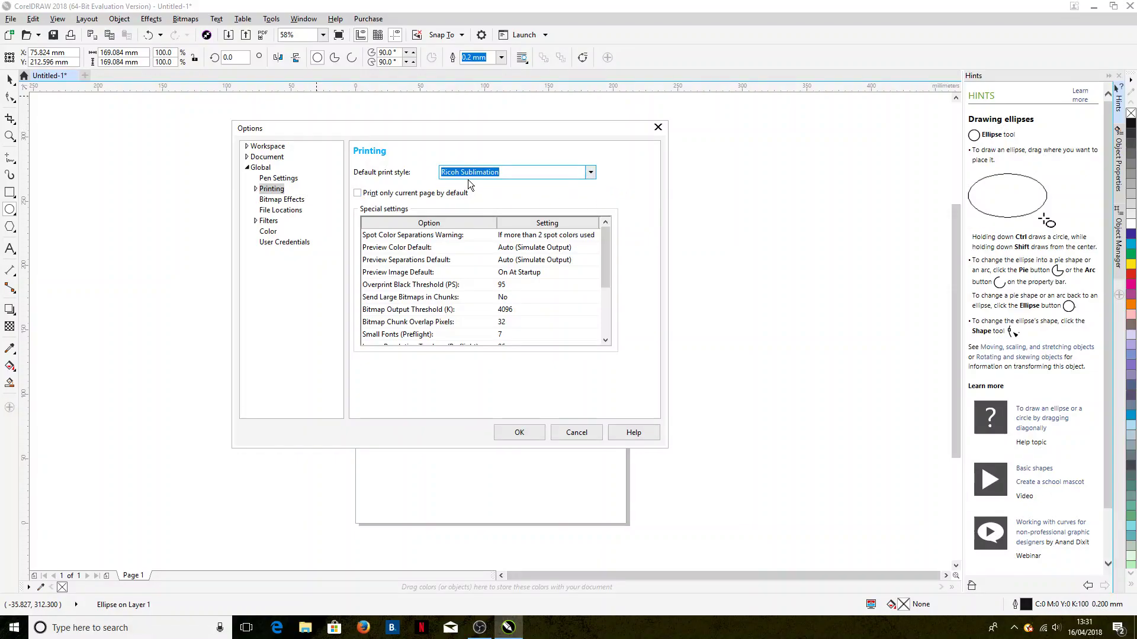
pyautogui.click(590, 175)
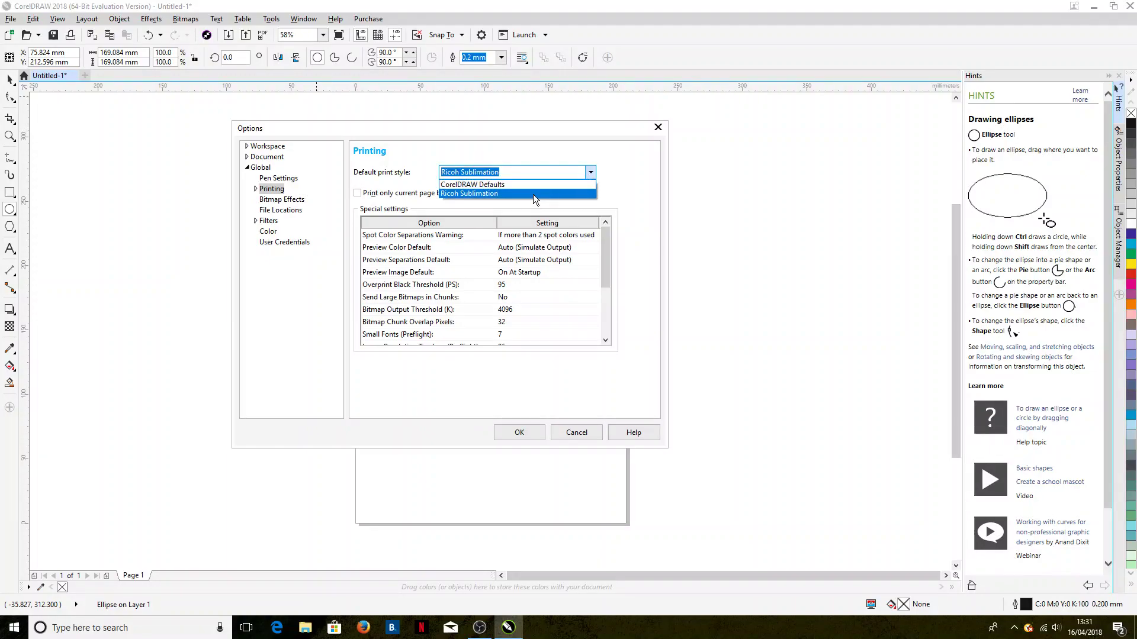
pyautogui.click(533, 193)
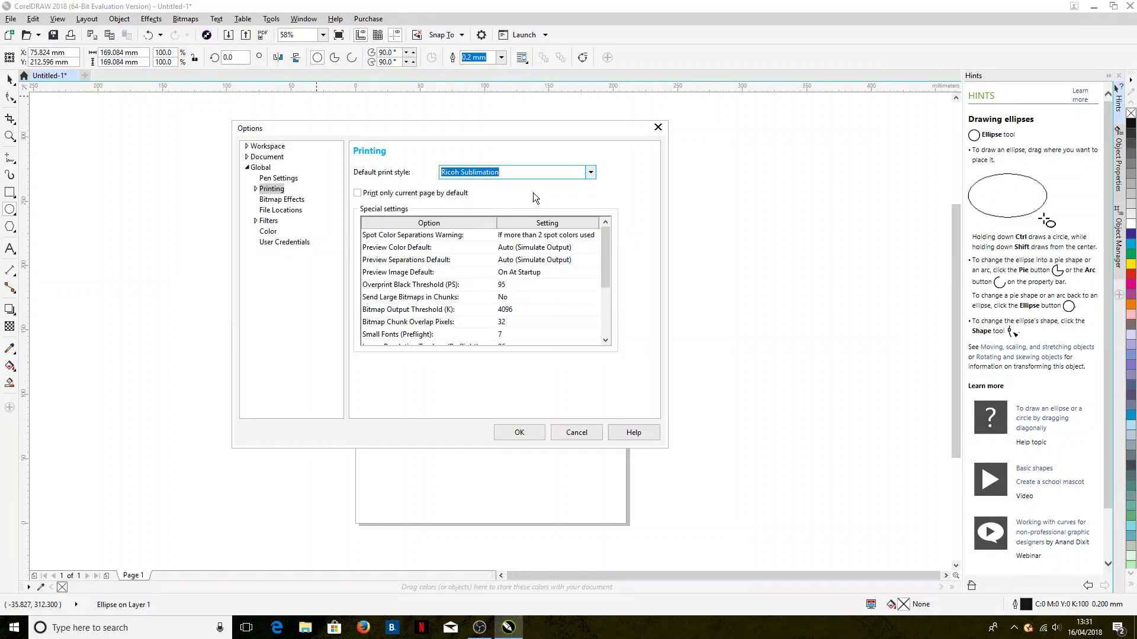
pyautogui.click(519, 433)
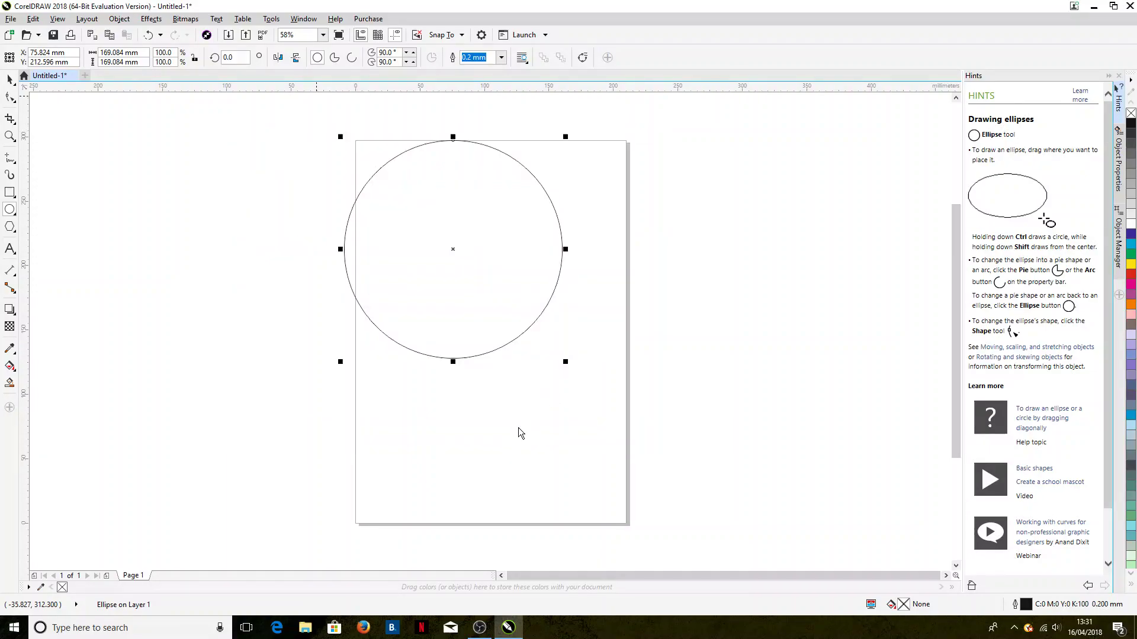
pyautogui.click(9, 19)
pyautogui.click(38, 282)
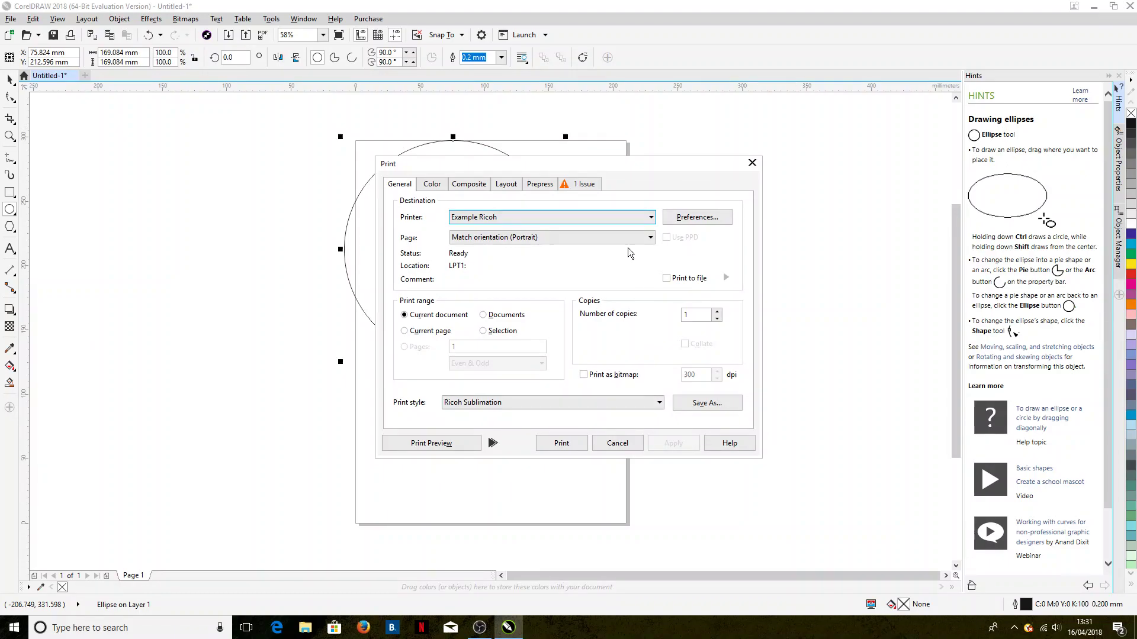
pyautogui.click(432, 184)
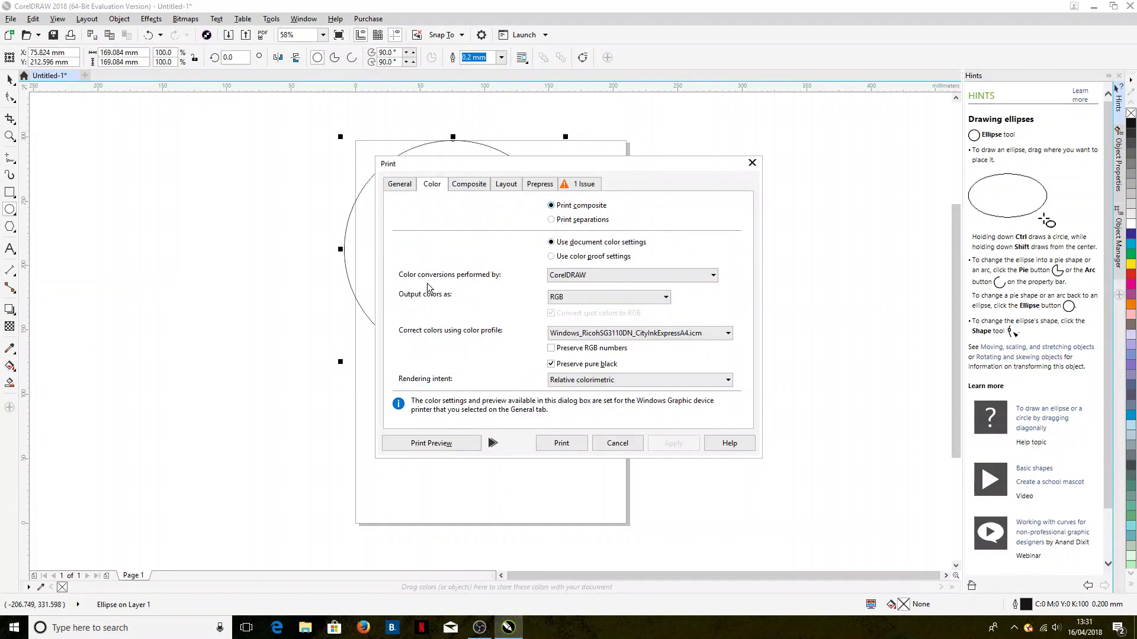
pyautogui.click(538, 186)
pyautogui.click(404, 186)
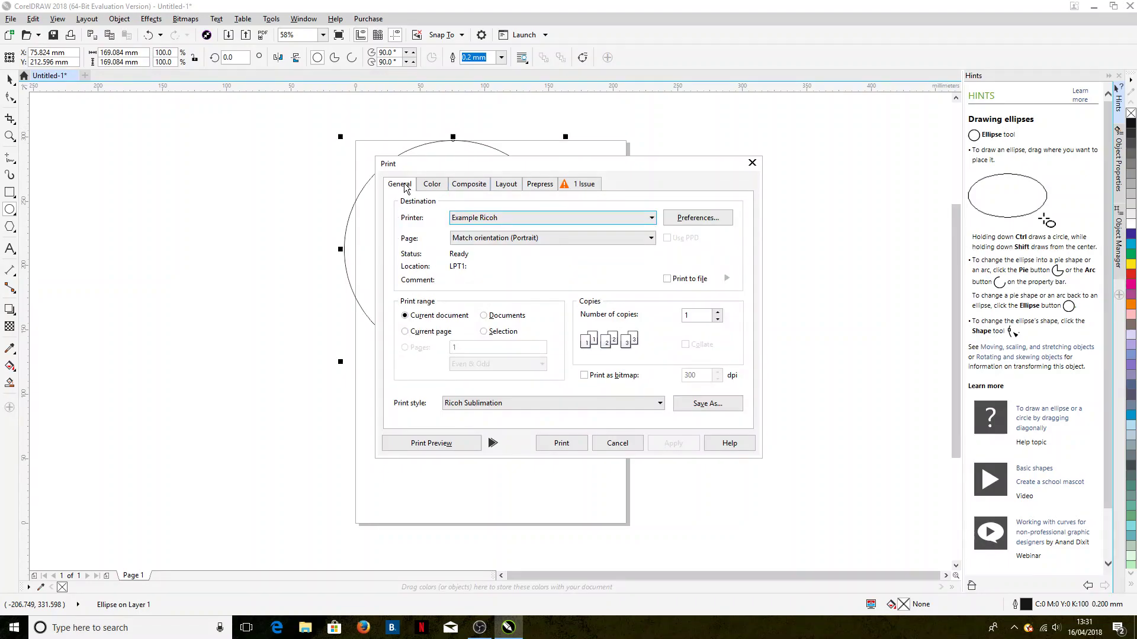
pyautogui.click(617, 443)
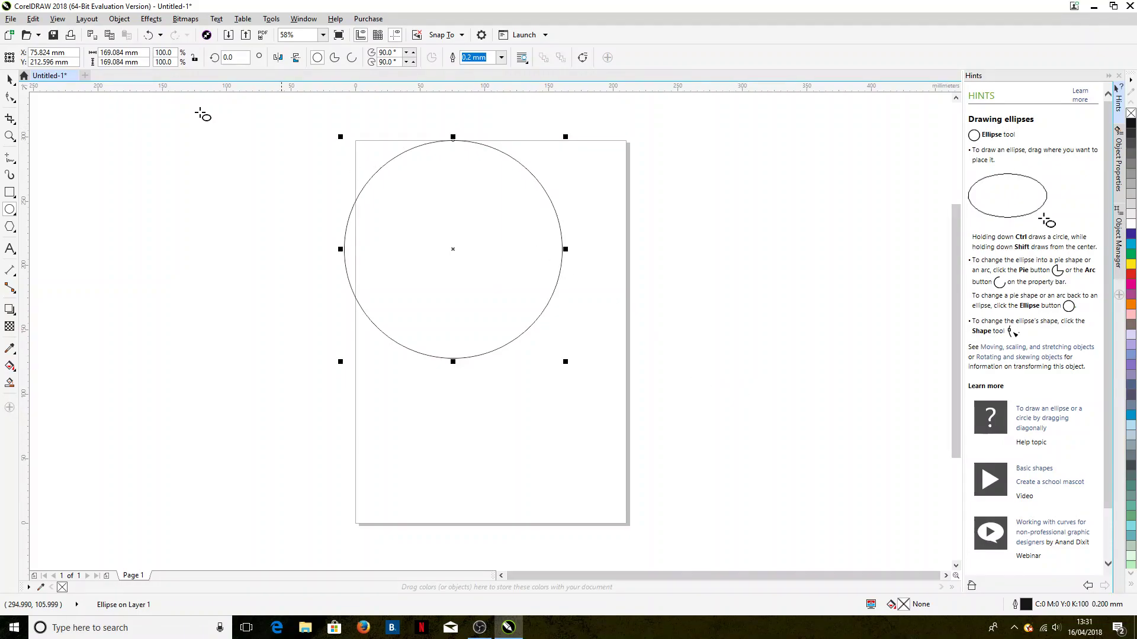
pyautogui.click(11, 18)
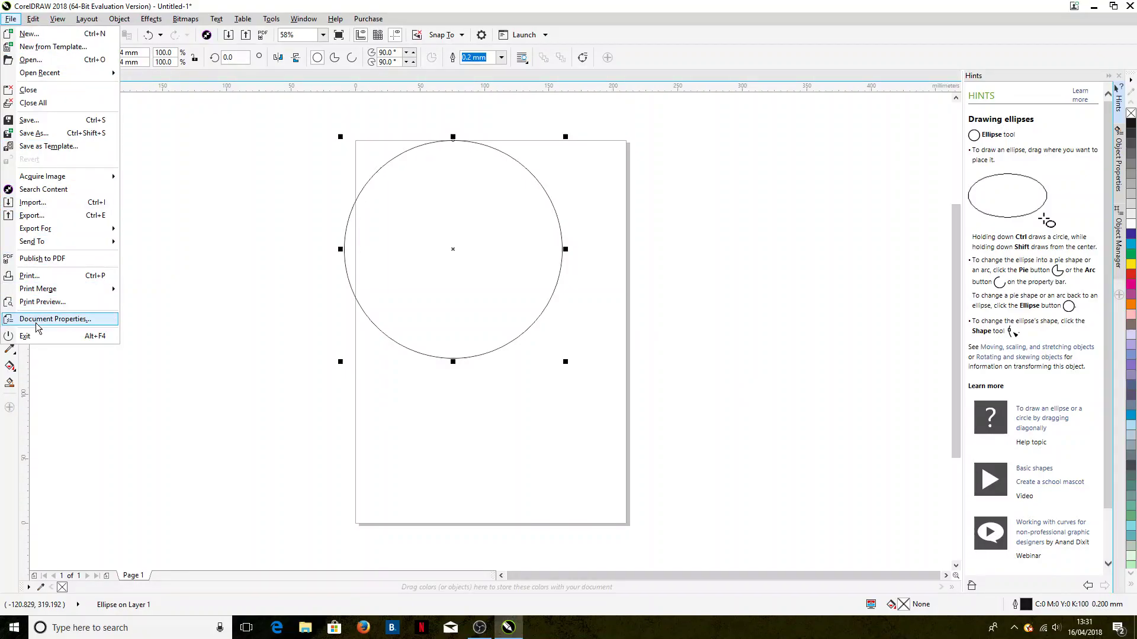
pyautogui.press('Escape')
pyautogui.hotkey('ctrl', 'p')
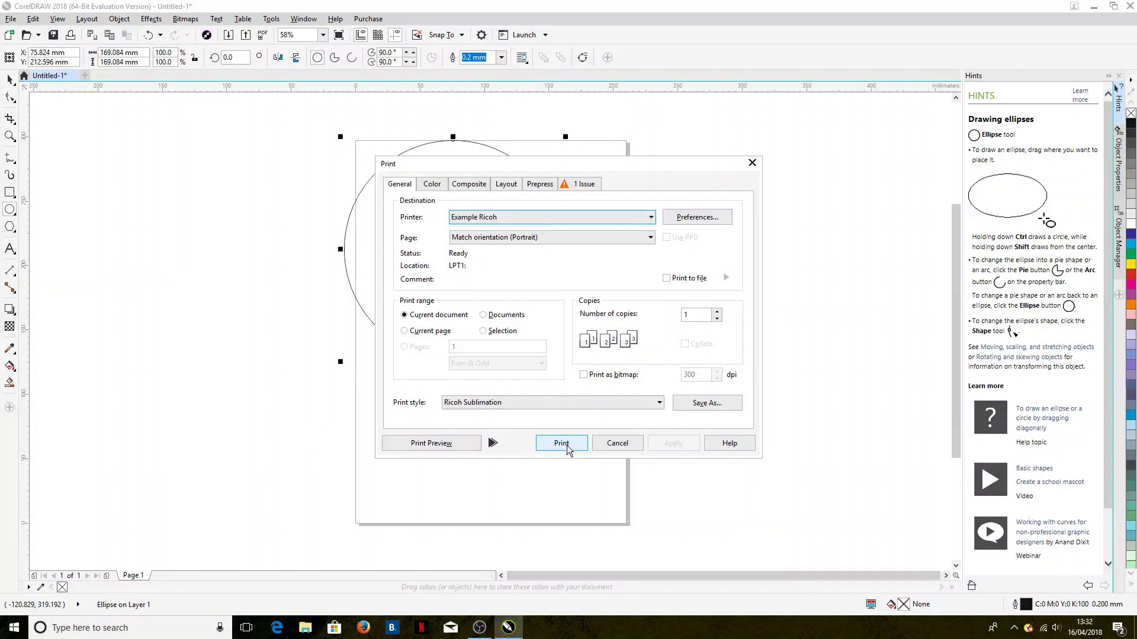
pyautogui.click(618, 444)
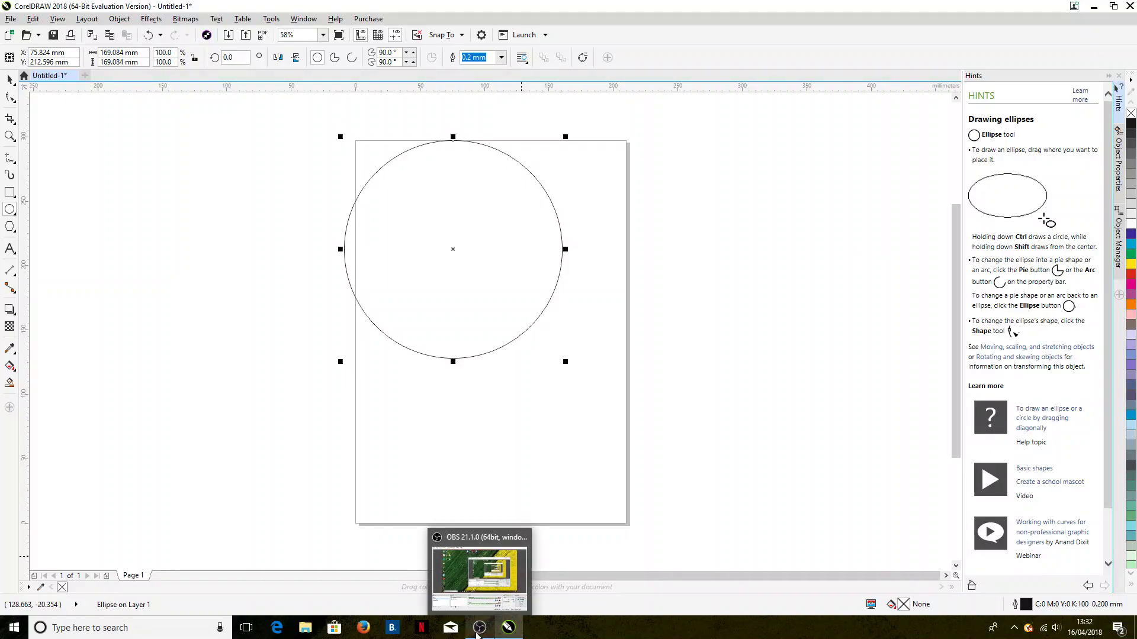
pyautogui.click(482, 631)
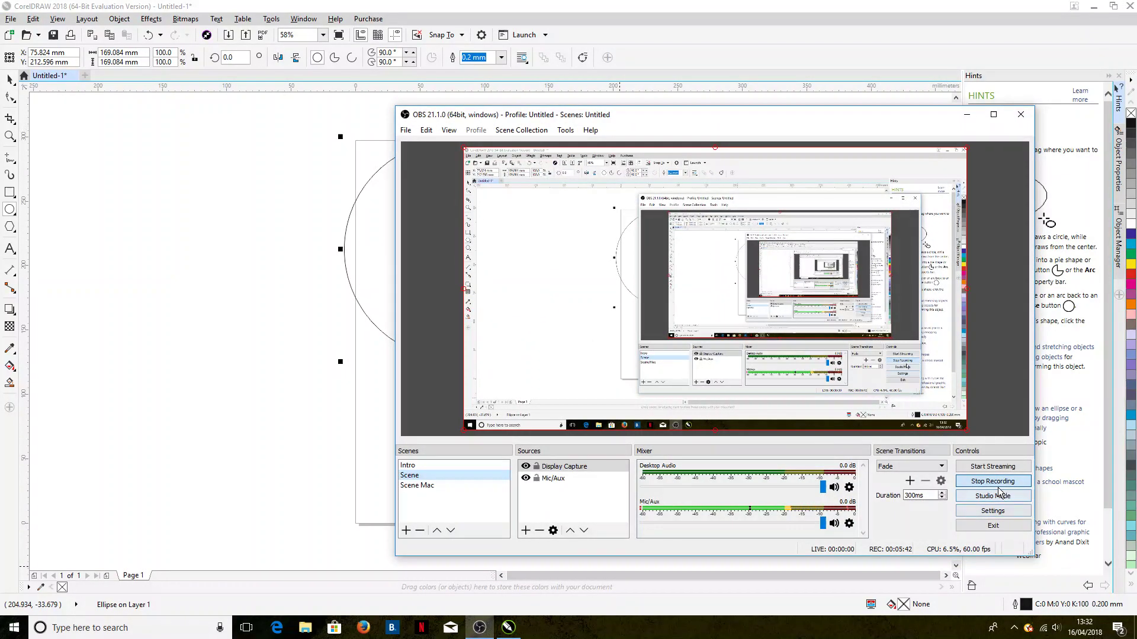